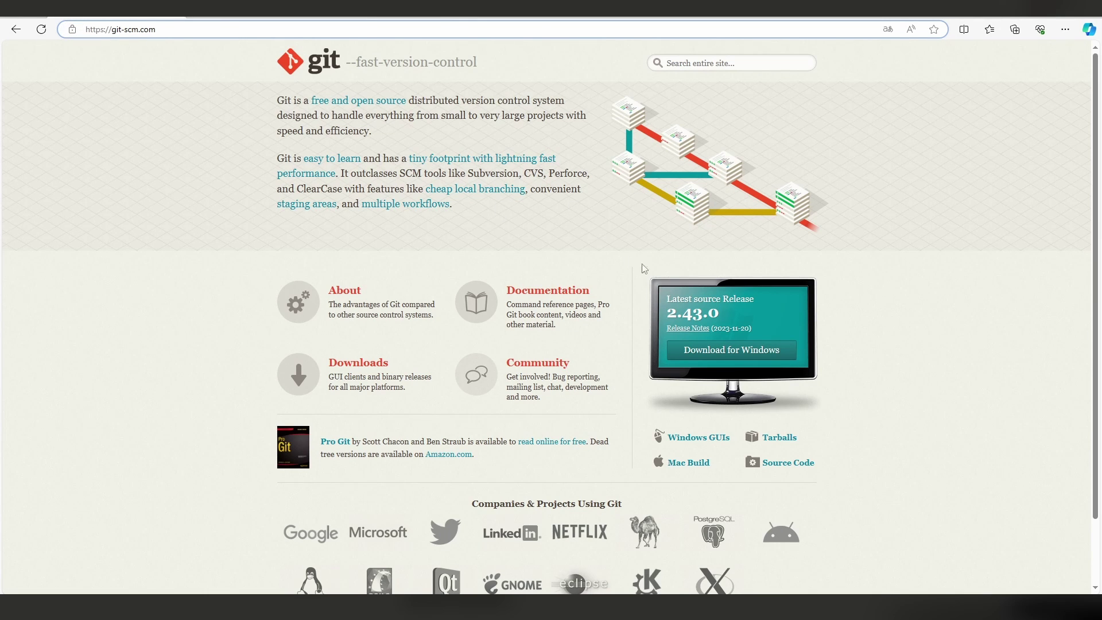
Download the 64-bit Git for Windows 2.43.0 installer from git-scm.com
click(729, 356)
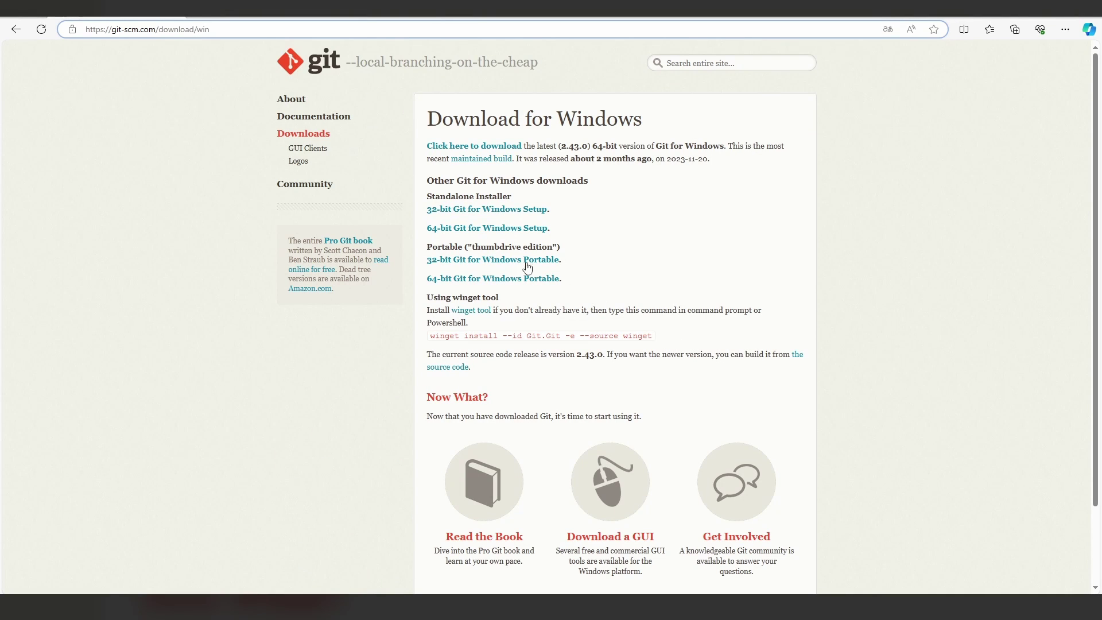
click(473, 232)
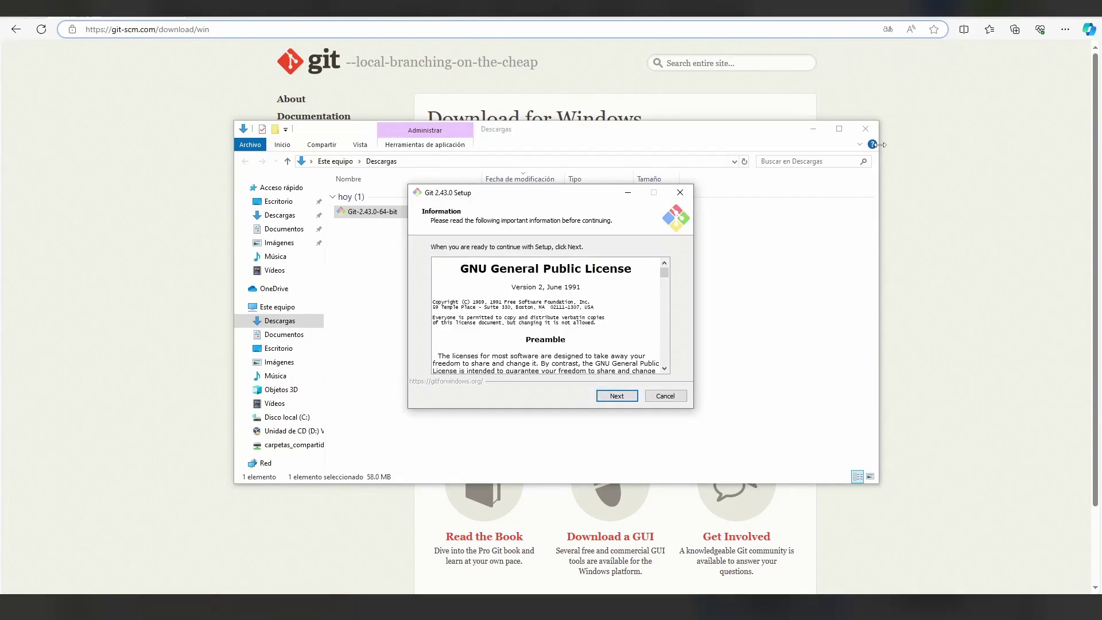
Install Git 2.43.0 with all default wizard options, skipping the release notes at the end
click(617, 397)
click(617, 396)
click(617, 396)
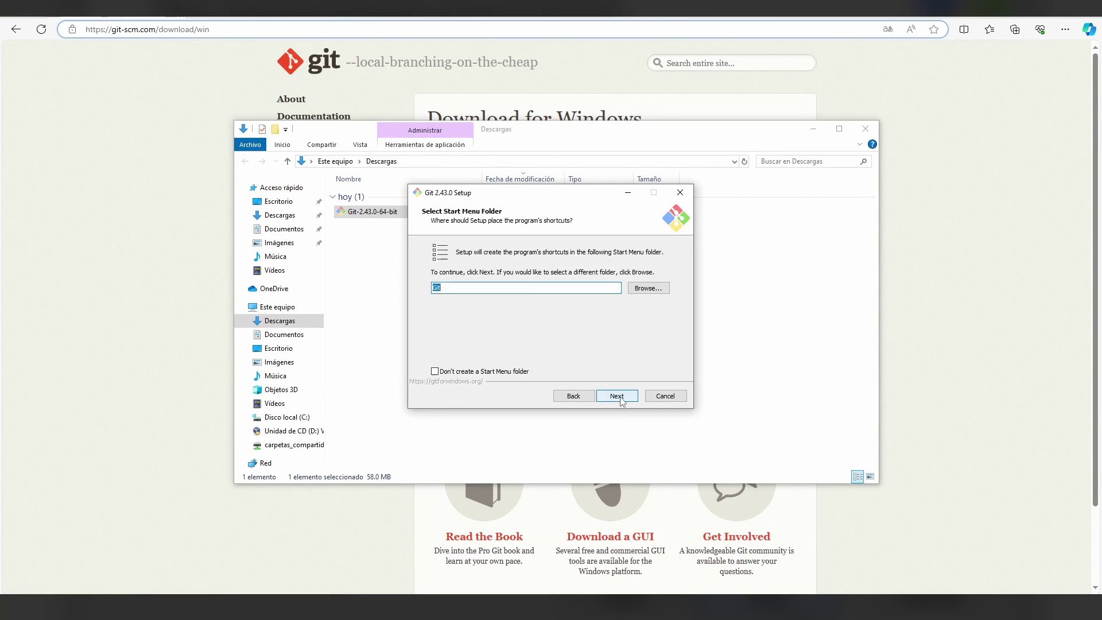
click(617, 396)
click(617, 396)
click(617, 396)
click(616, 396)
click(616, 396)
click(617, 396)
click(617, 396)
click(617, 396)
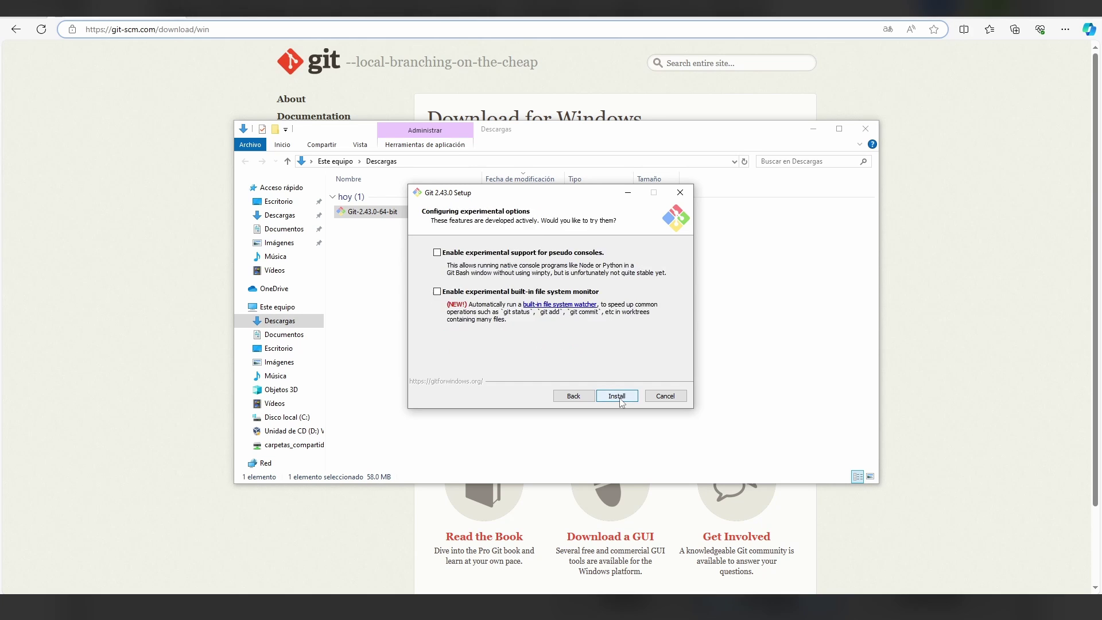
click(617, 396)
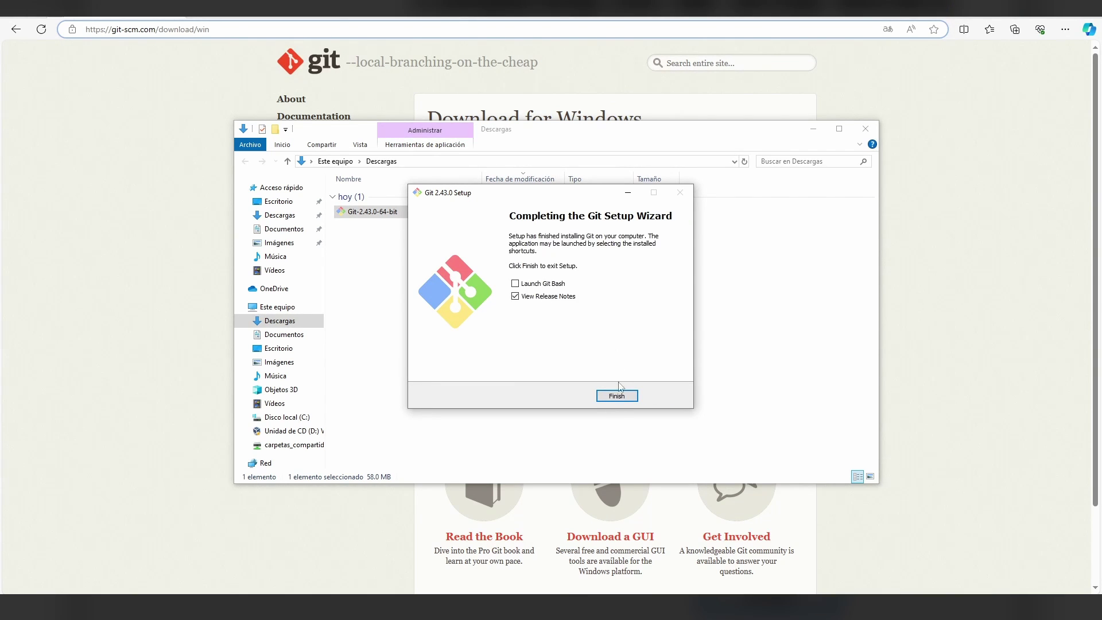
click(534, 300)
click(615, 395)
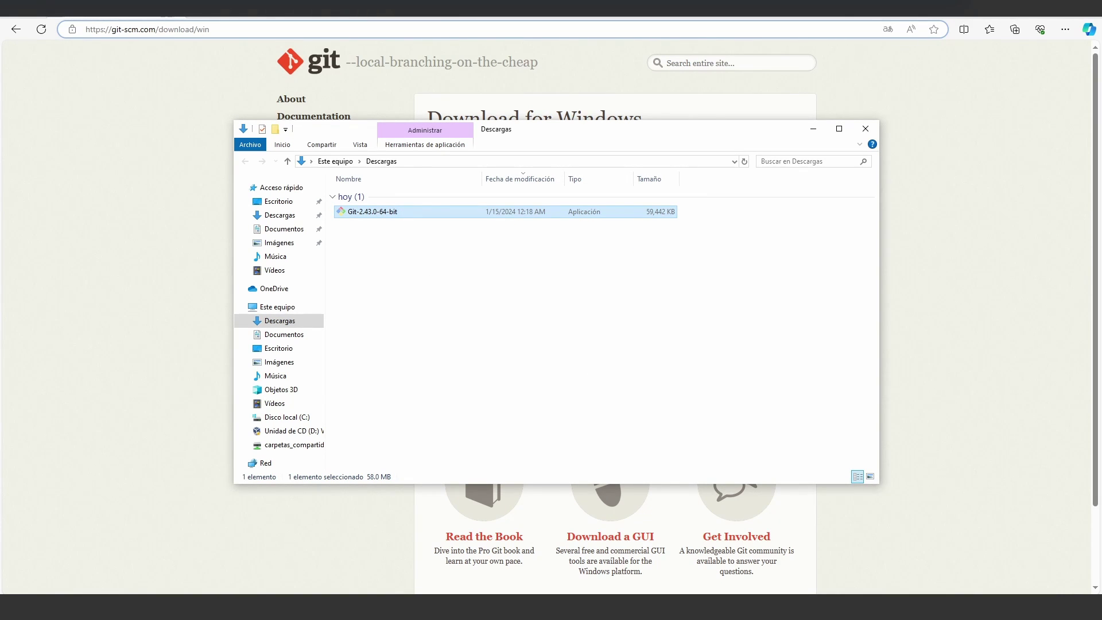
In Command Prompt, run git config --global user.name with the user's name, then close the console
click(13, 591)
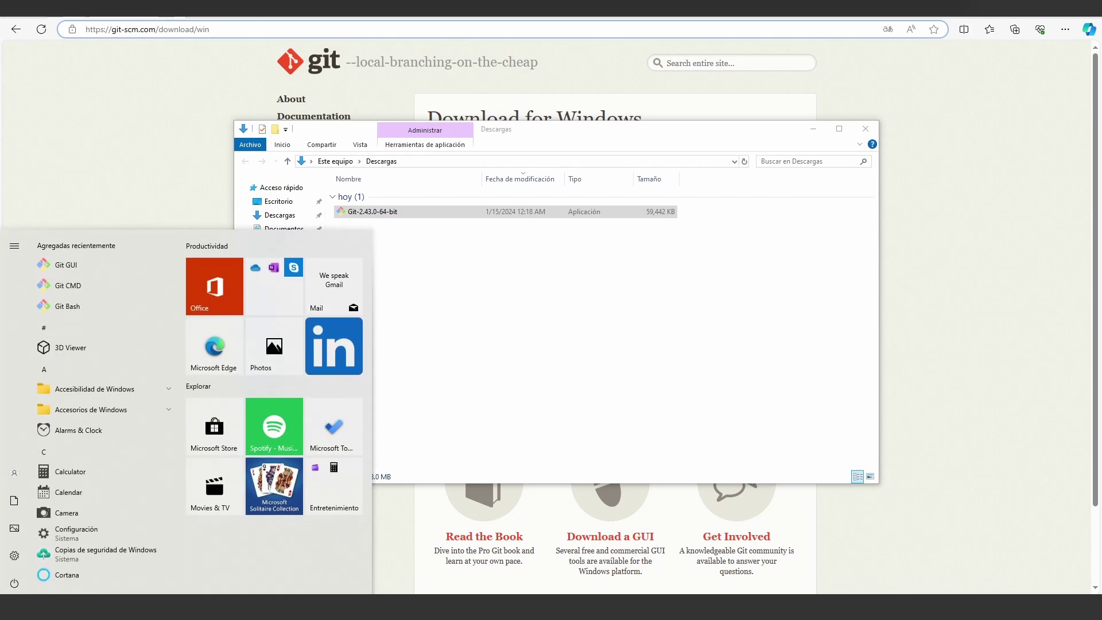
text(cmd)
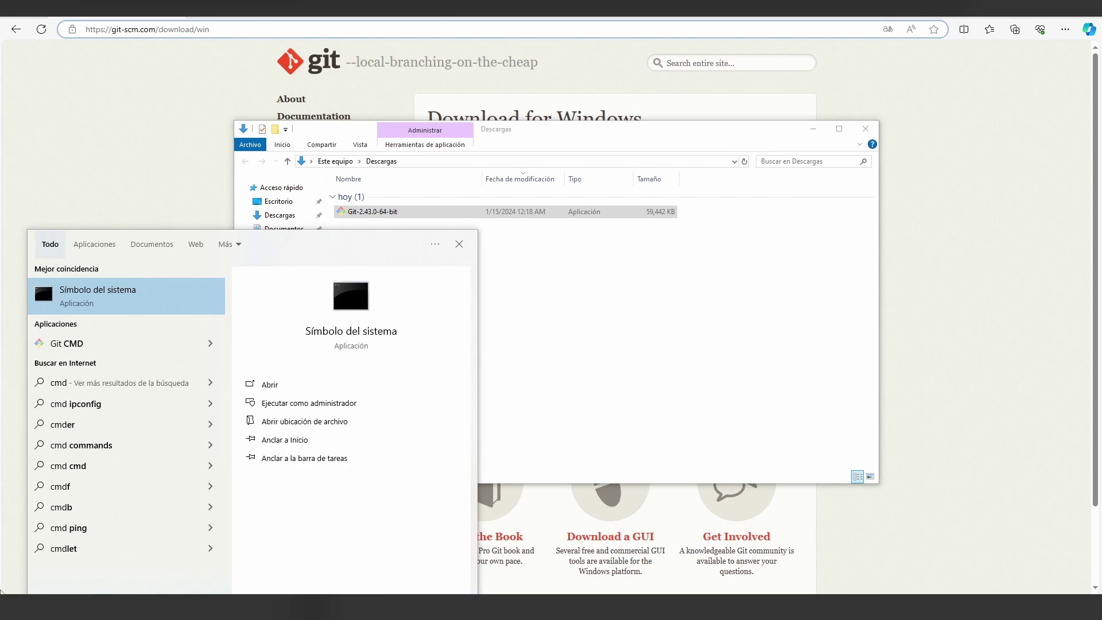
key(Return)
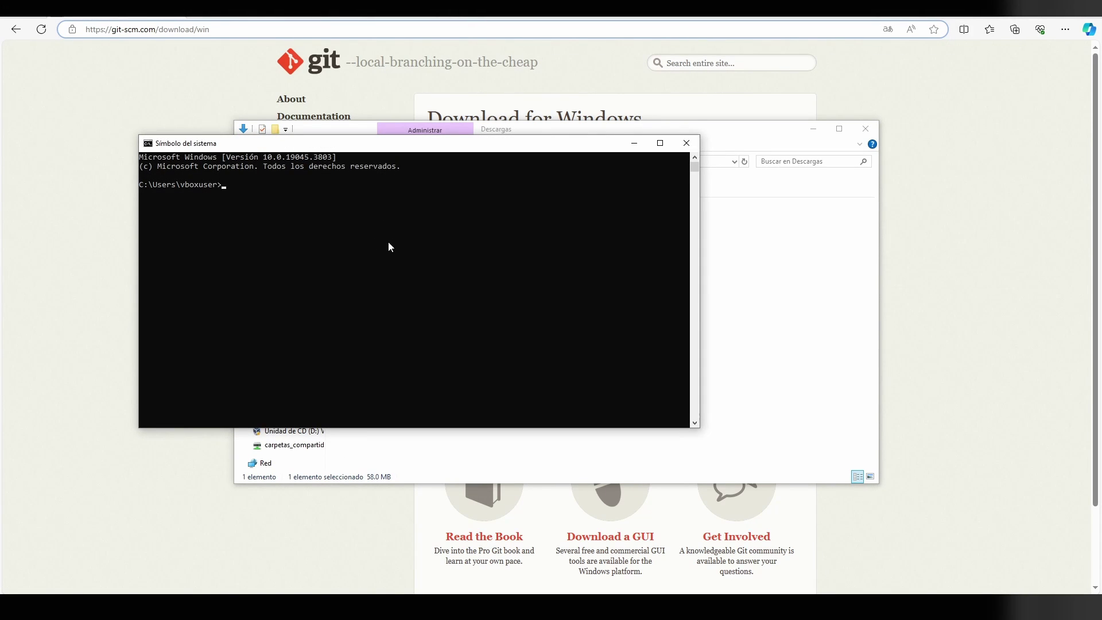
text(git config --global user.name "gordyostudios")
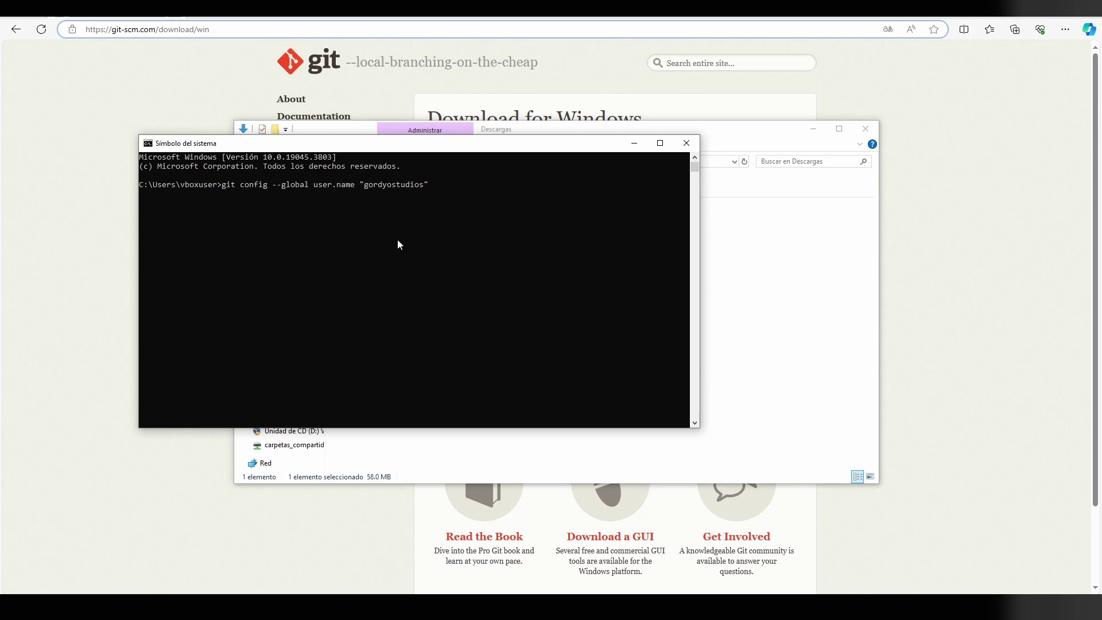
key(Return)
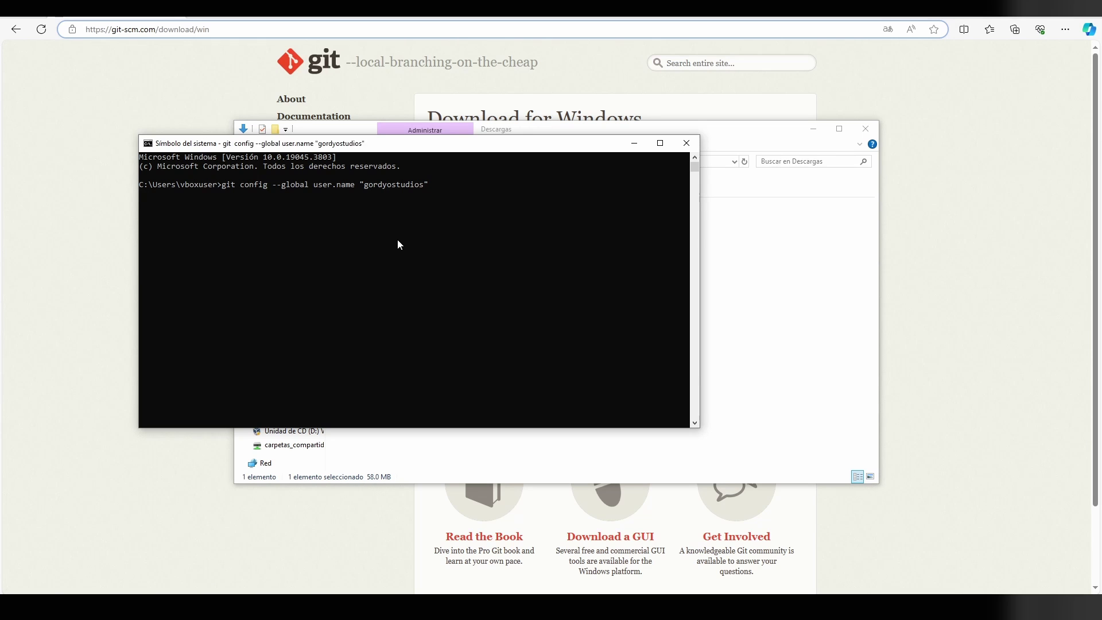
click(685, 148)
Launch Godot and create project 'EjemploGIt' in a new Documents folder with Git metadata, opening it
click(814, 128)
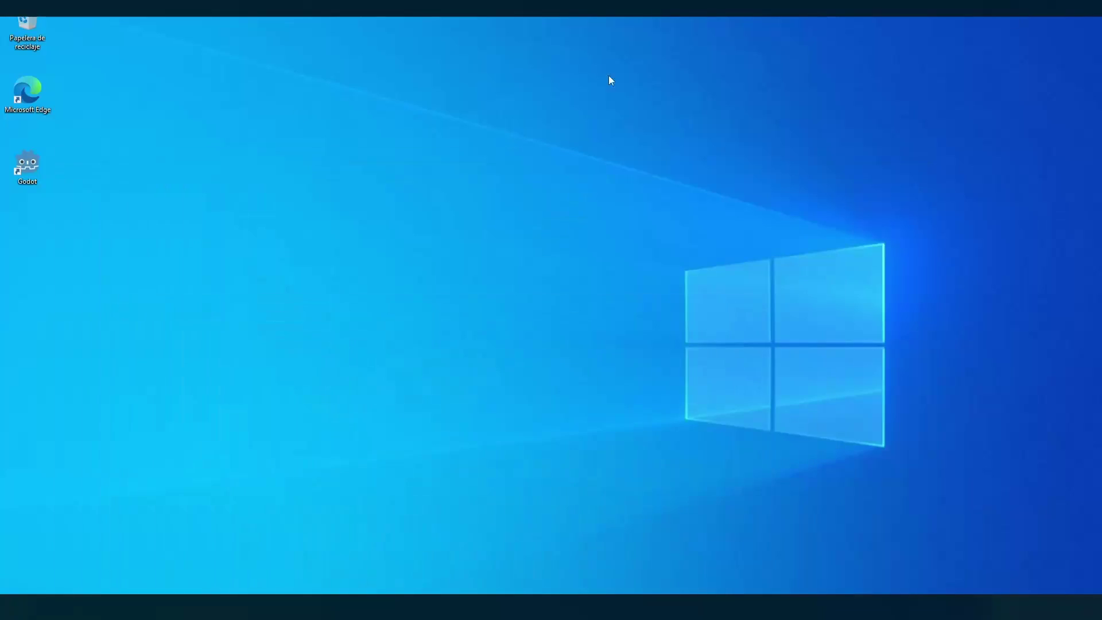
double_click(27, 167)
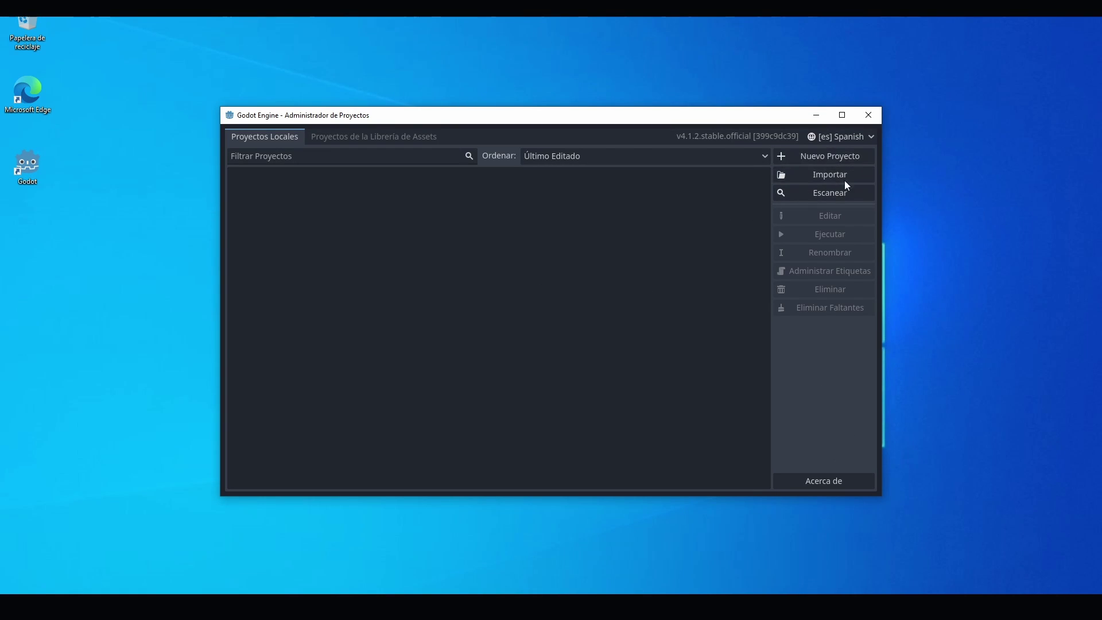
click(828, 161)
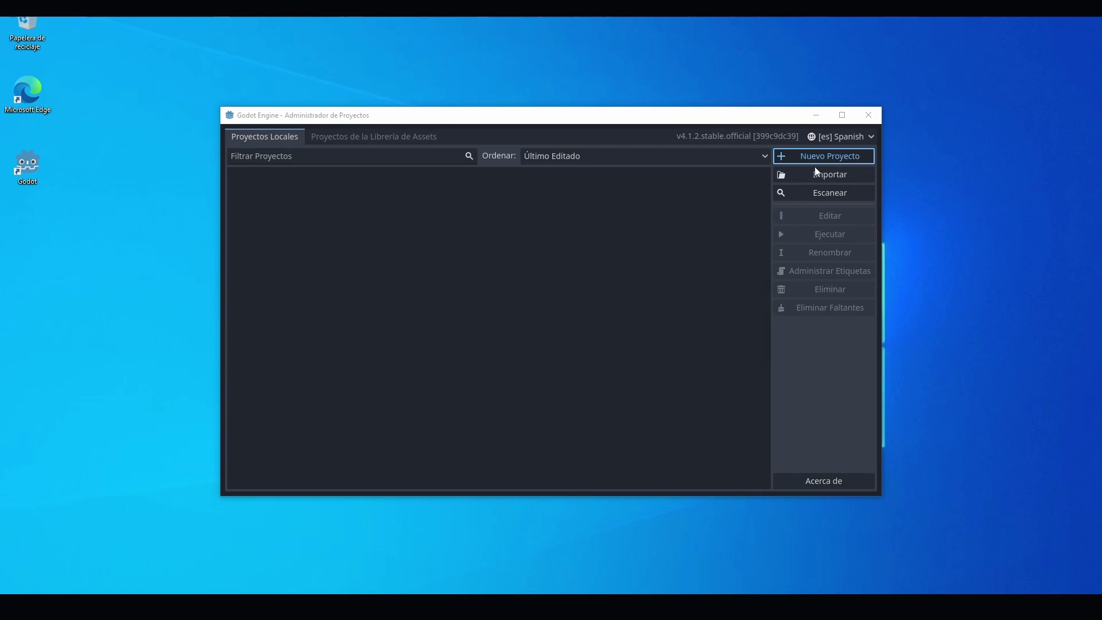
text(Eje)
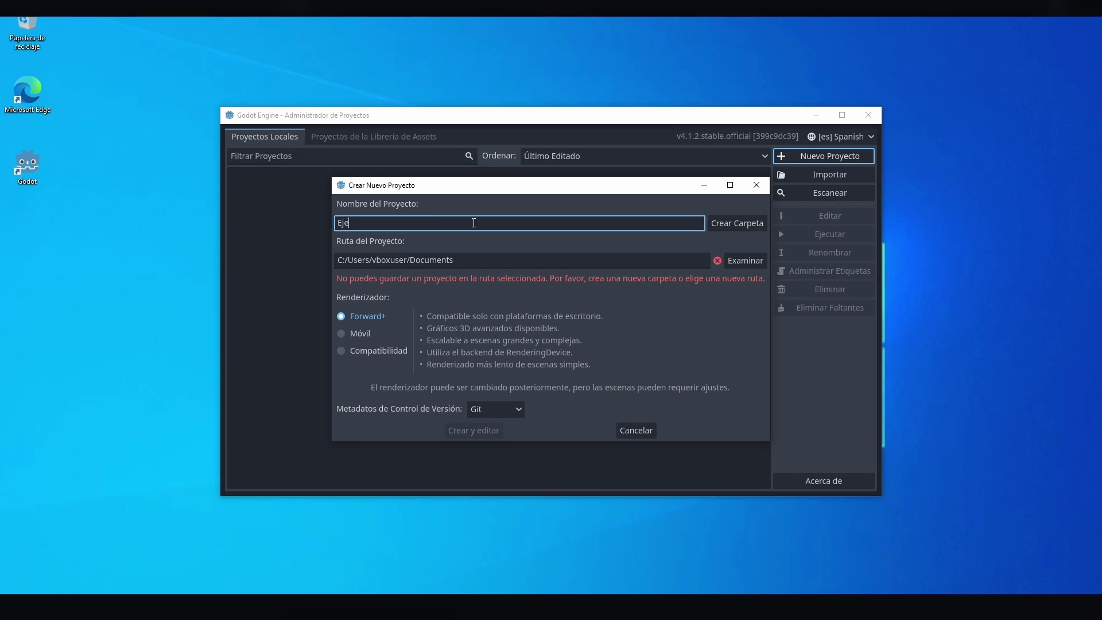
text(mploGIt)
click(737, 223)
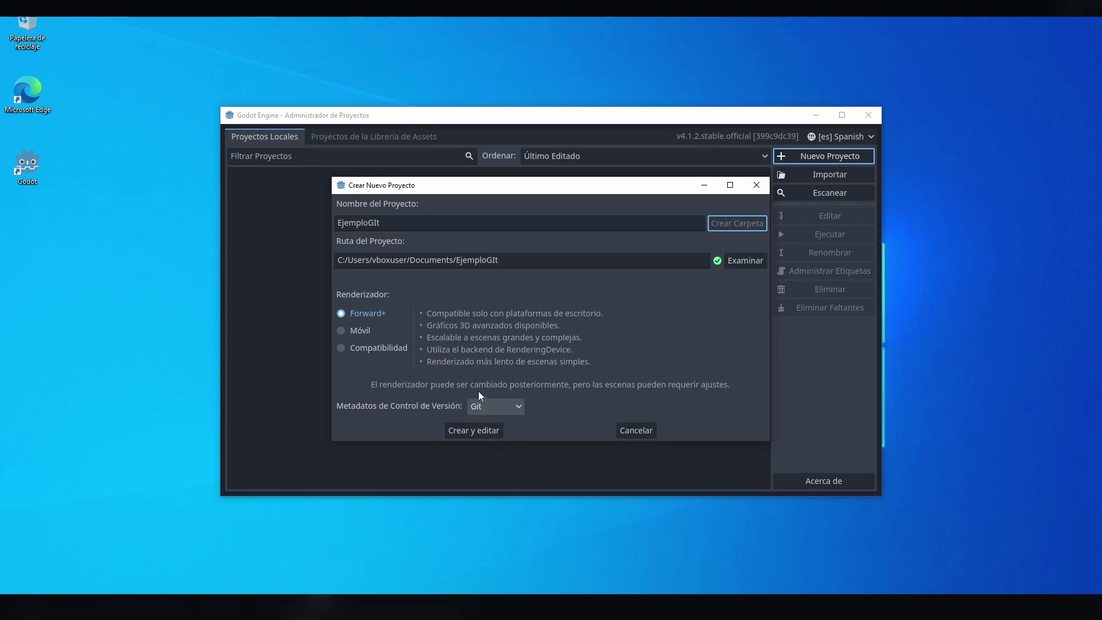
click(473, 432)
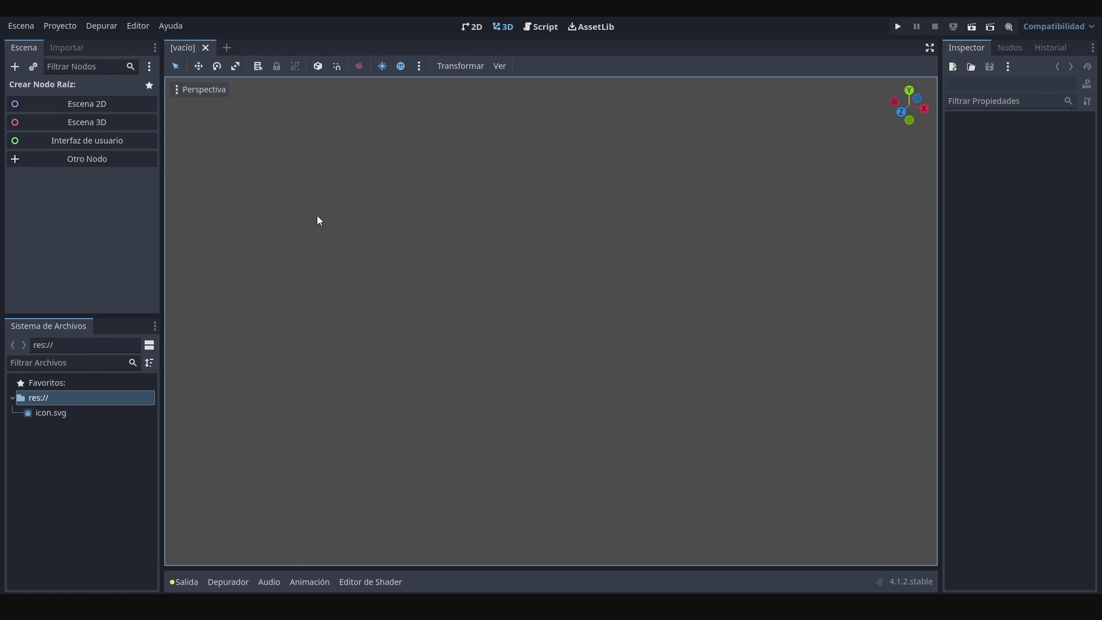
Create Git version-control metadata via Proyecto > Control de Versiones, confirming with Aceptar
click(56, 30)
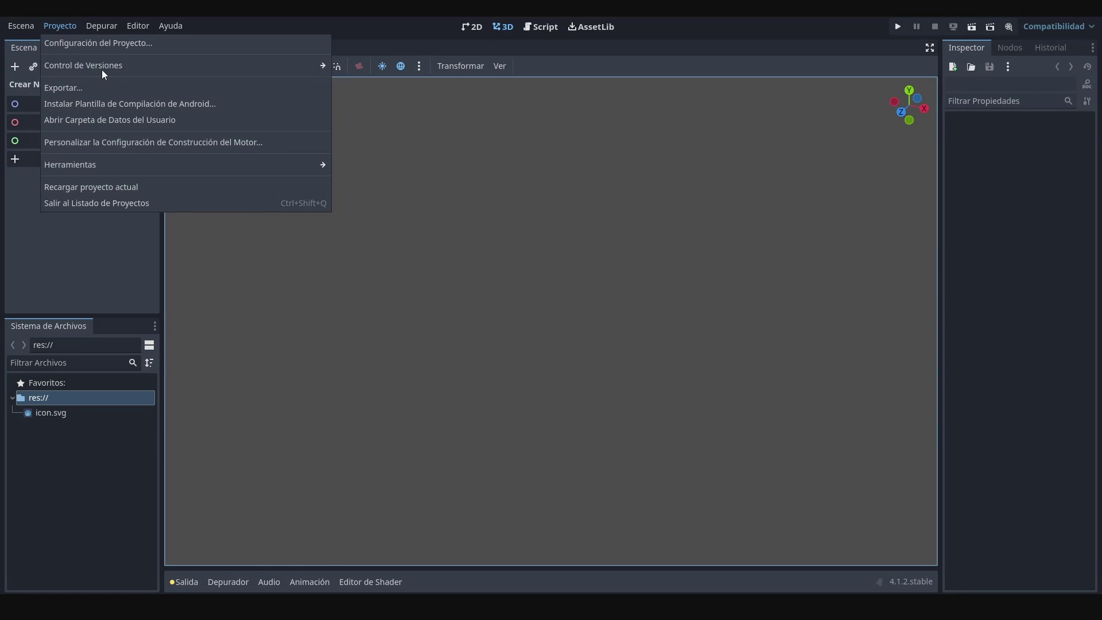
mouse_move(112, 71)
click(371, 68)
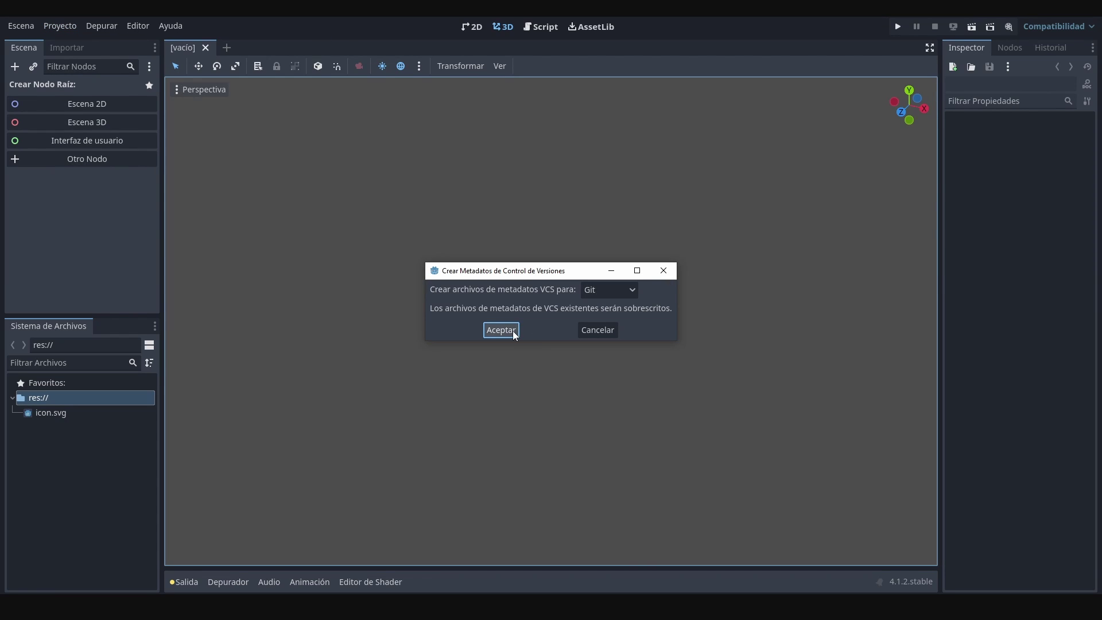
click(512, 330)
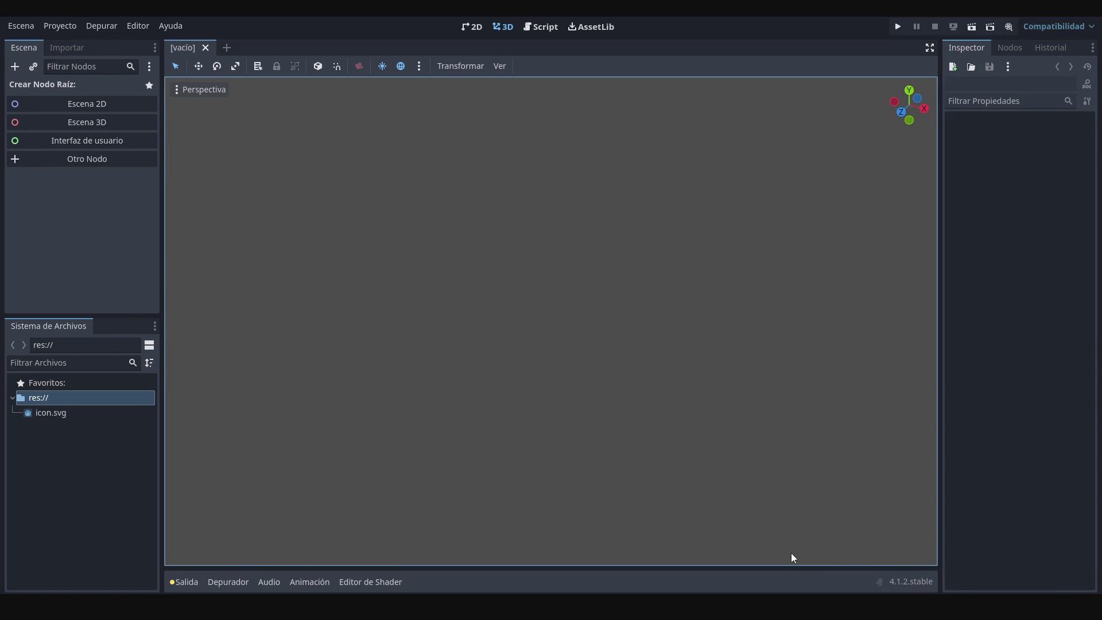
Search AssetLib for 'git', then download and install the Godot Git Plugin into the project
click(595, 28)
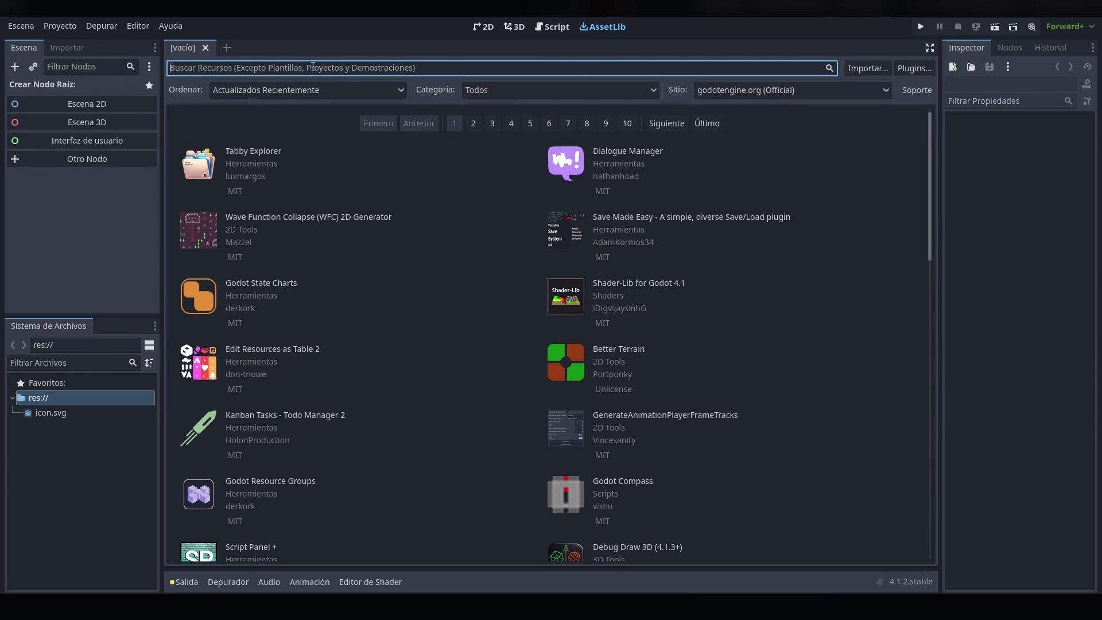
text(git)
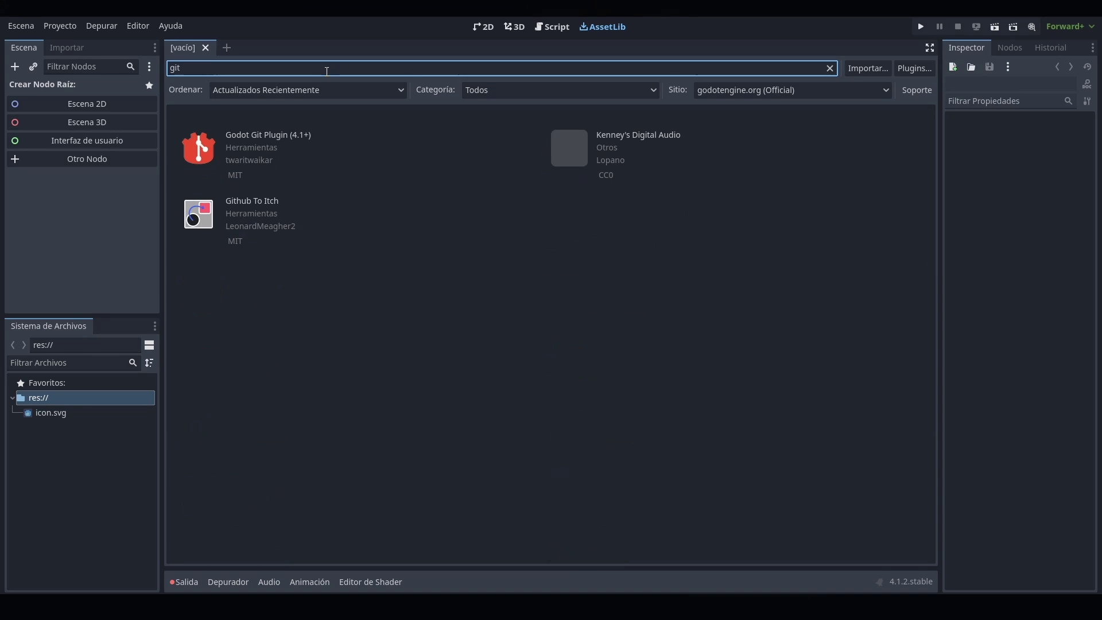
click(275, 139)
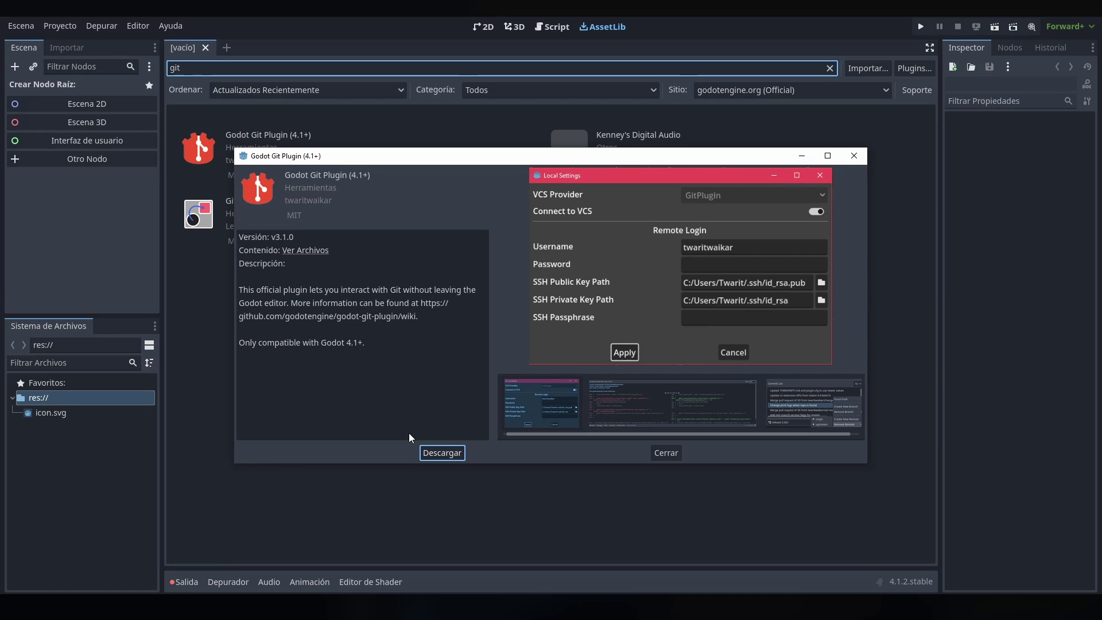
click(457, 457)
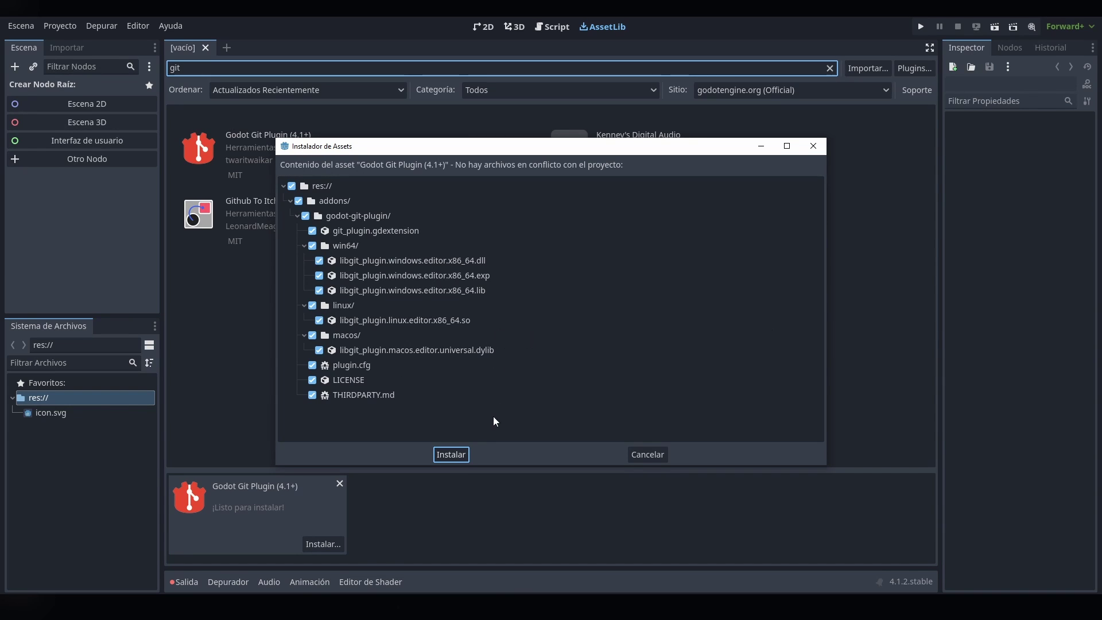
click(459, 454)
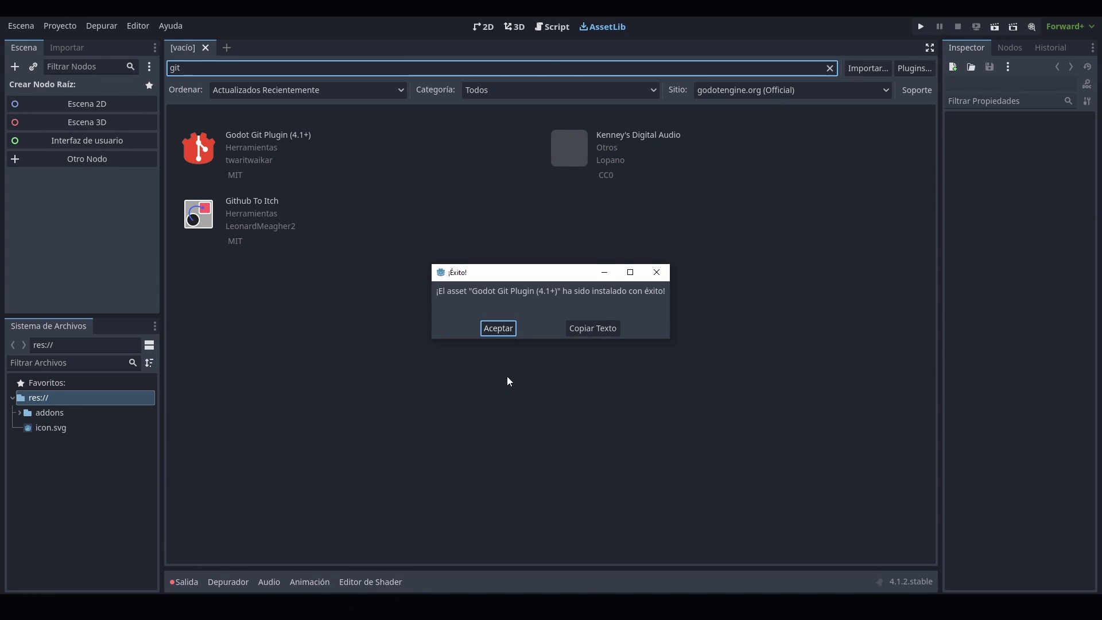
click(493, 328)
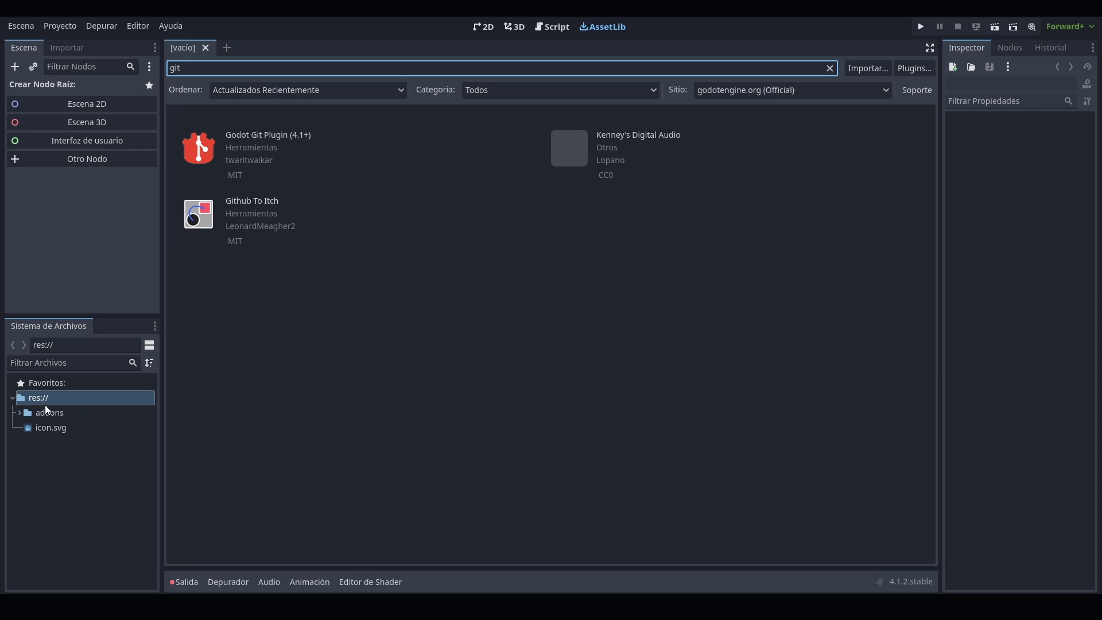
Expand addons/godot-git-plugin in the FileSystem dock to check its files, then collapse it
click(18, 412)
click(27, 428)
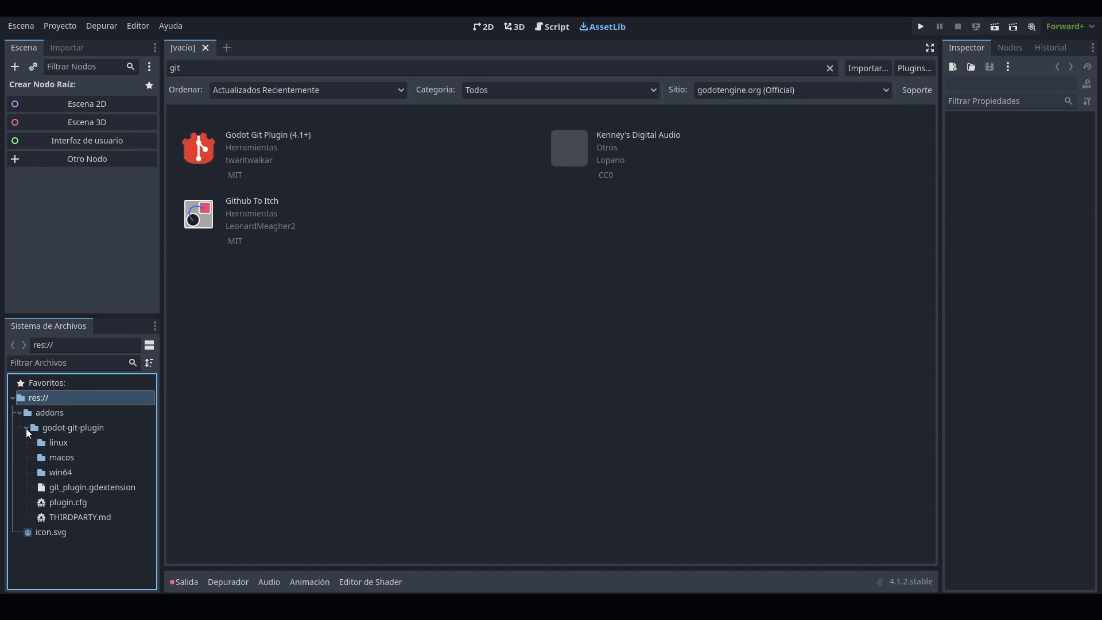
click(27, 429)
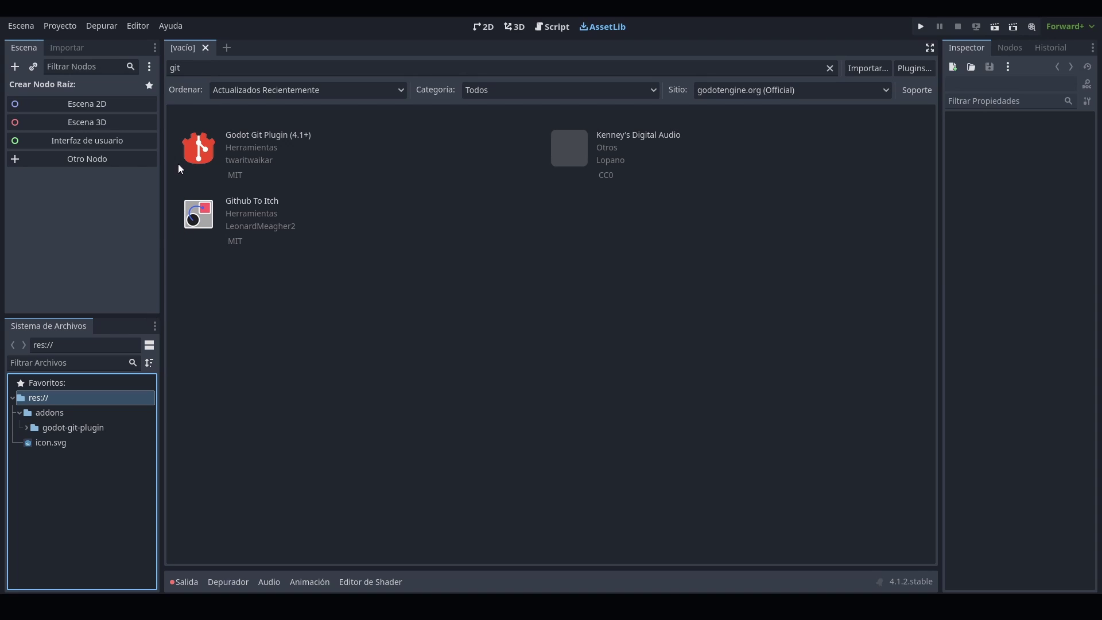
Open the version control settings and turn on Conectar a VCS using GitPlugin
click(70, 31)
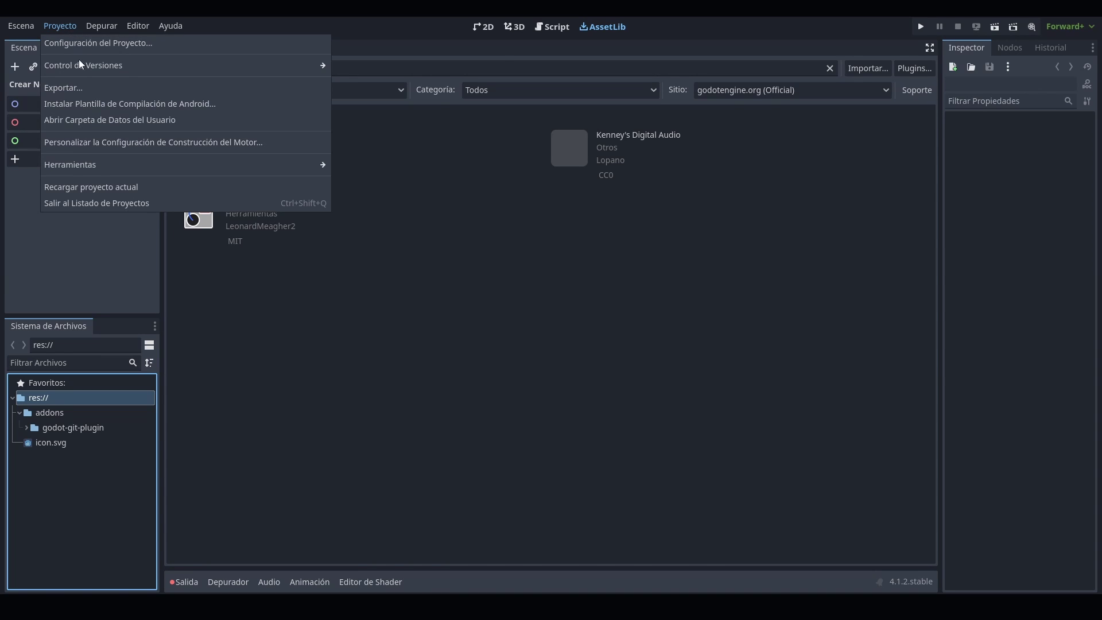
mouse_move(84, 64)
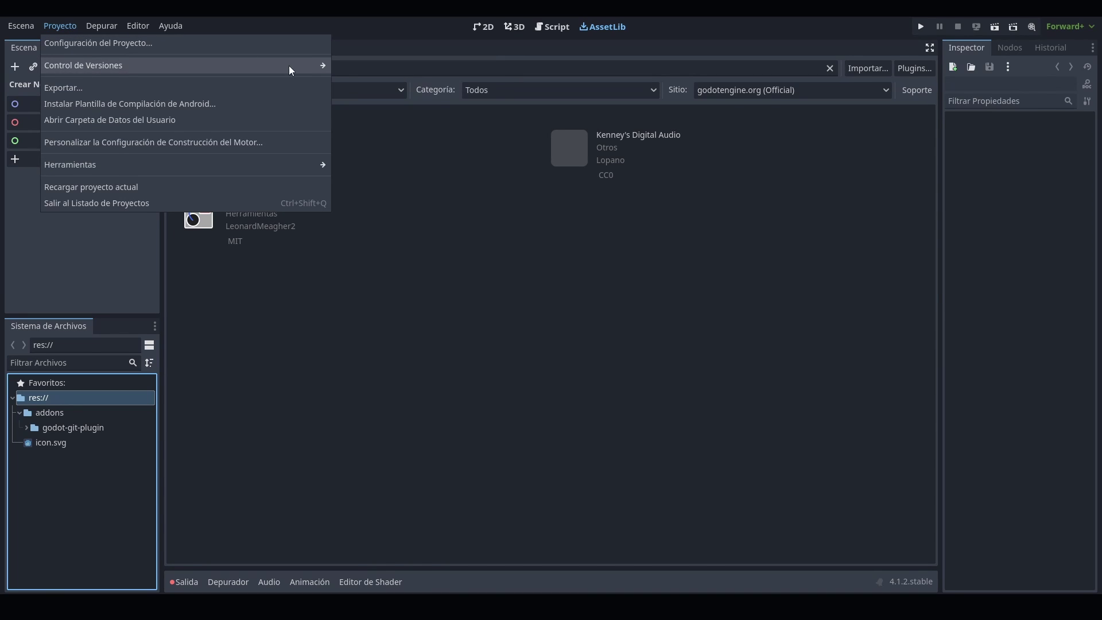
mouse_move(290, 70)
click(366, 86)
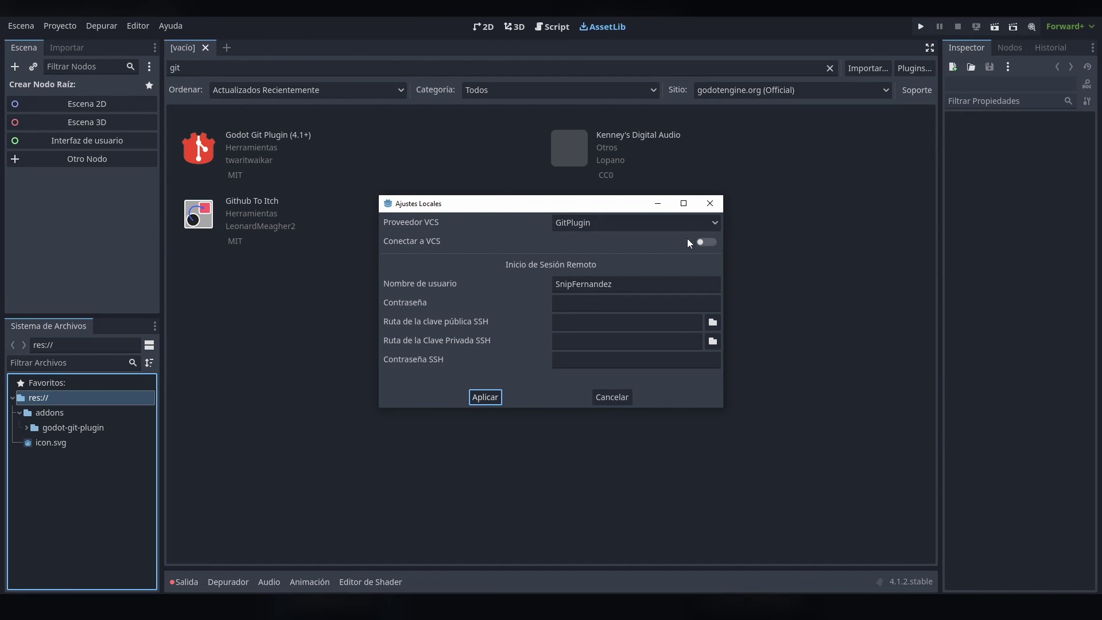
click(706, 243)
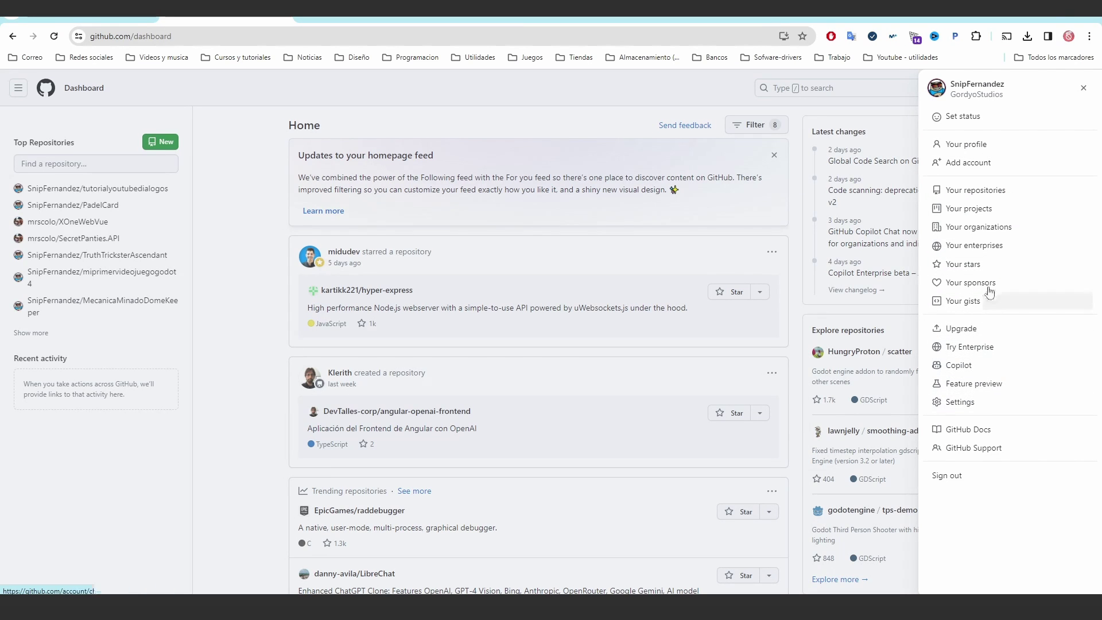
Navigate GitHub Settings > Developer settings > Tokens (classic) and start a new classic token
click(957, 402)
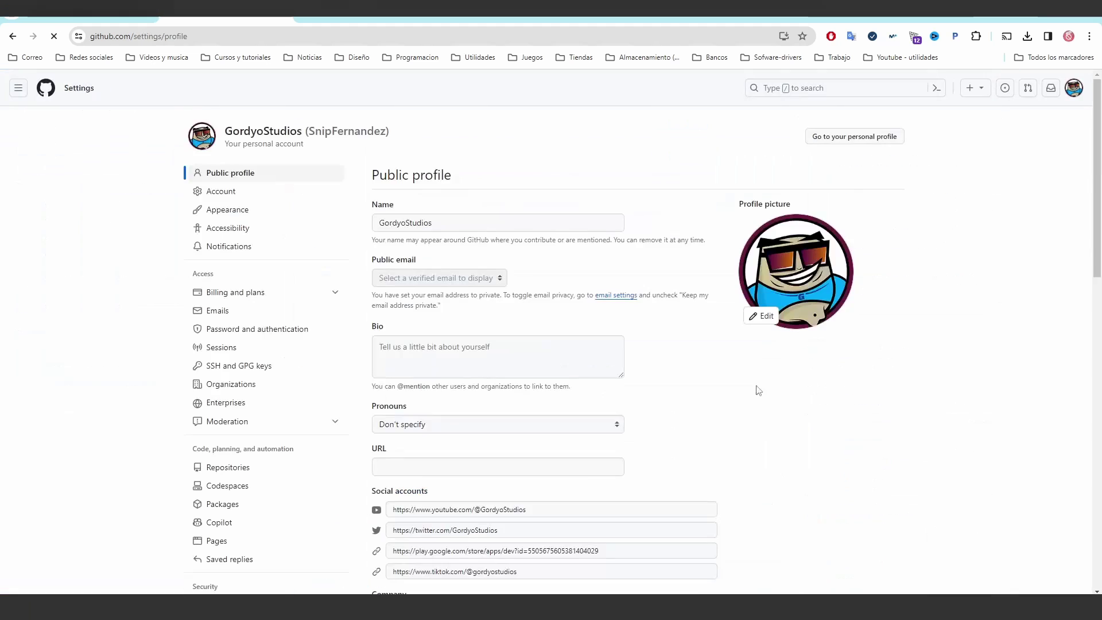
scroll(264, 517, down, 5)
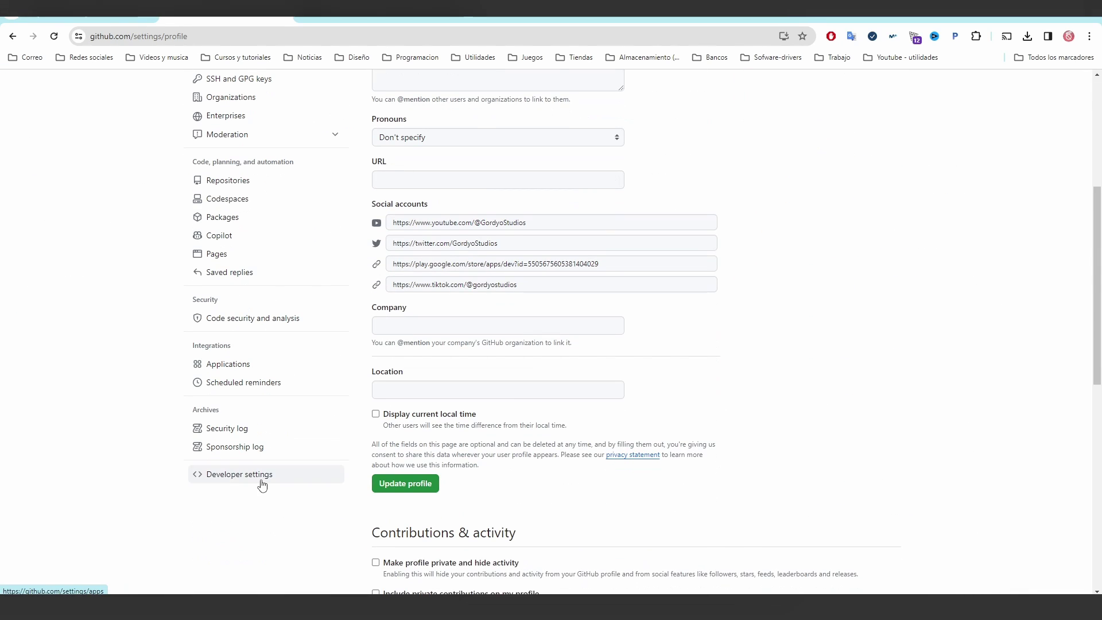
click(261, 486)
click(236, 166)
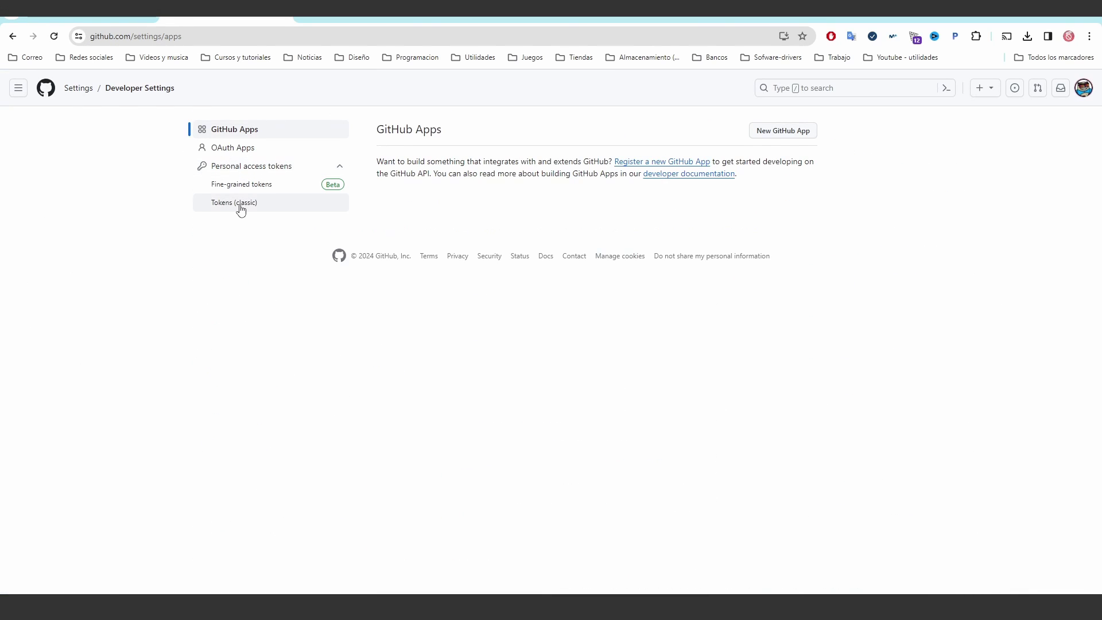
click(240, 206)
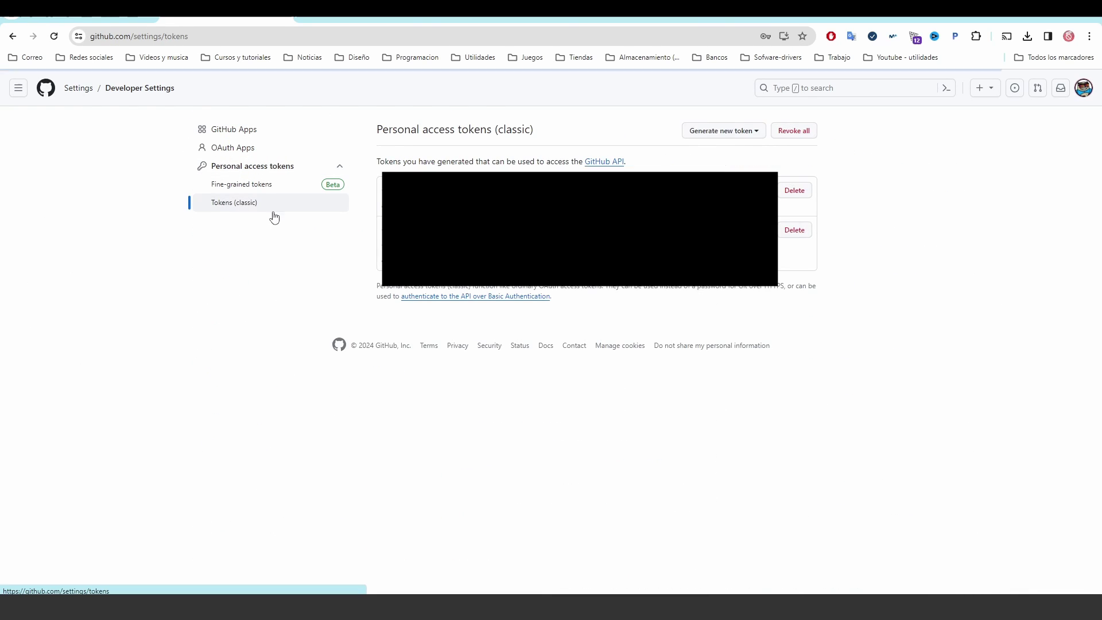
click(731, 136)
click(741, 168)
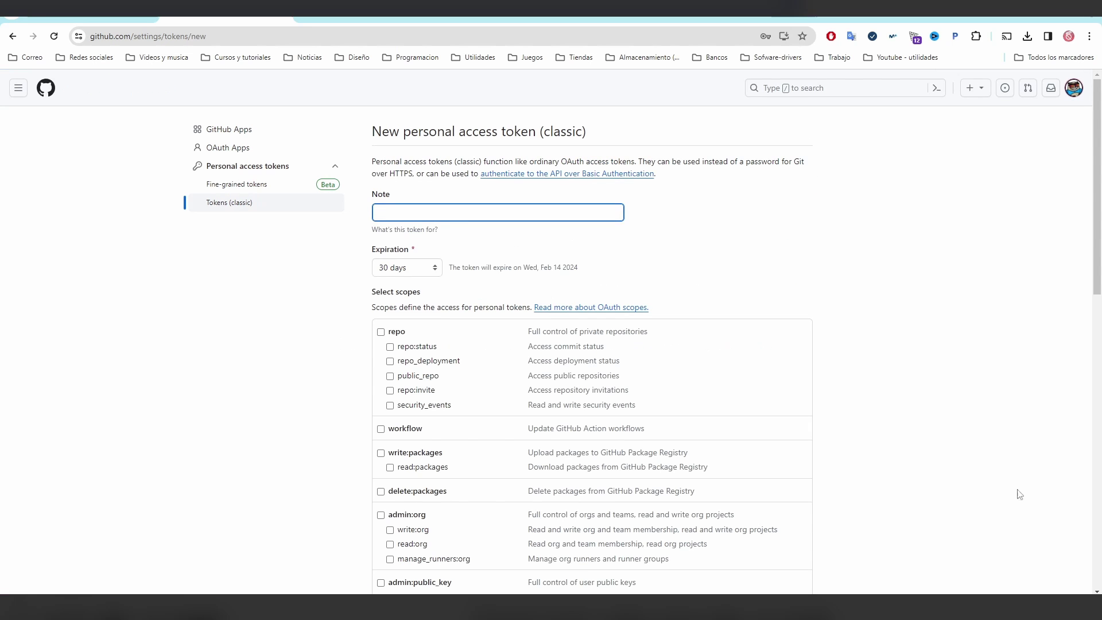
Generate token 'tutorialGit' with no expiration and full repo scope, then copy it
click(421, 220)
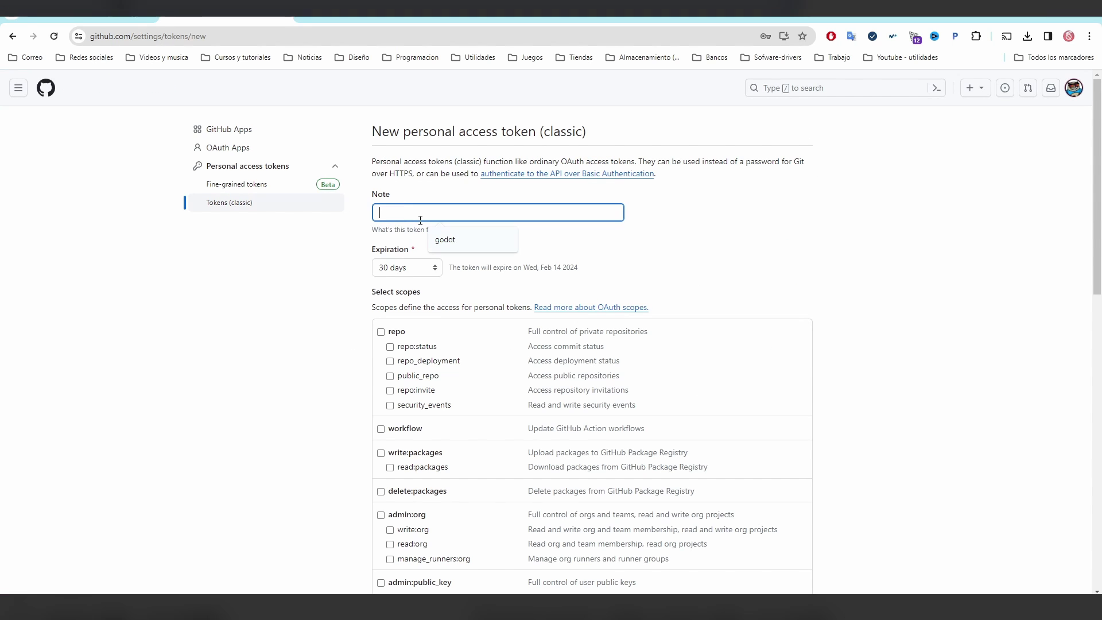
text(tutorialG)
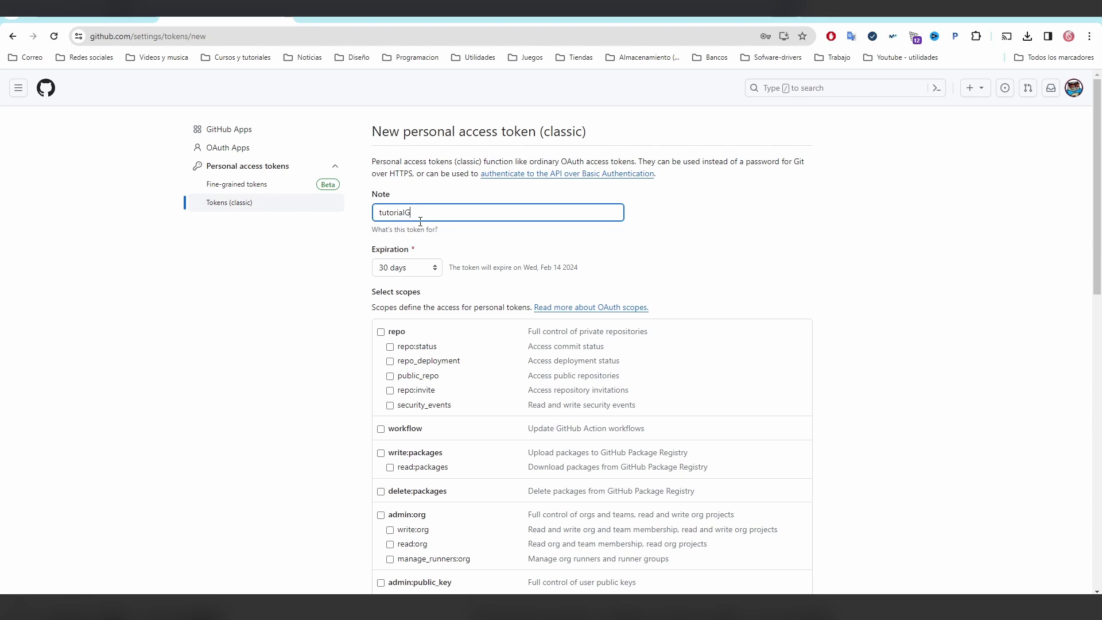
text(it)
click(407, 267)
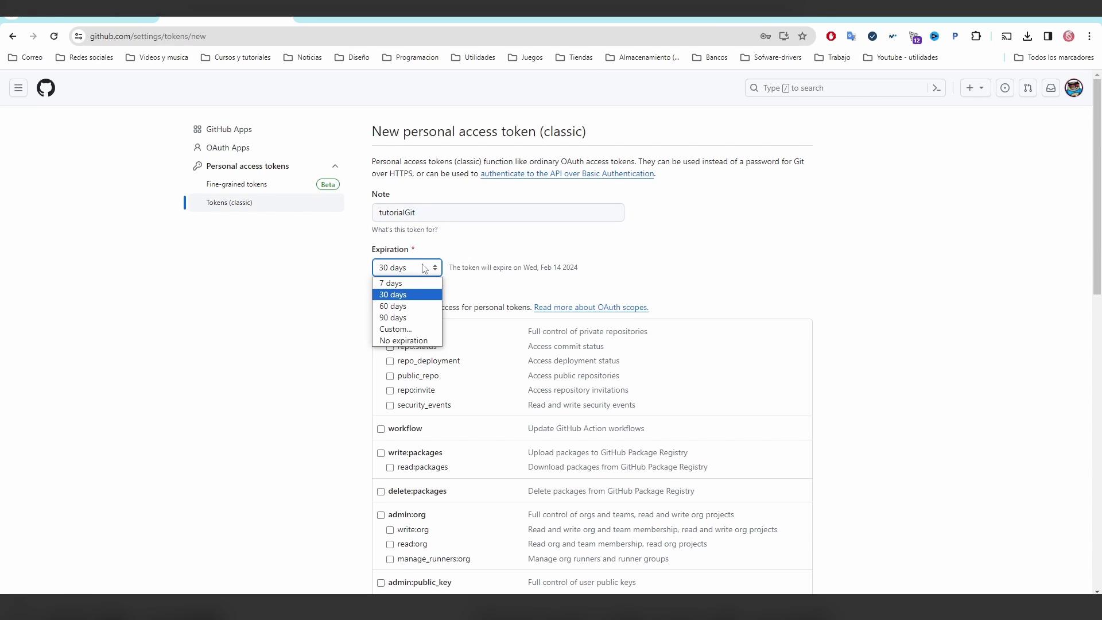
click(411, 341)
click(381, 390)
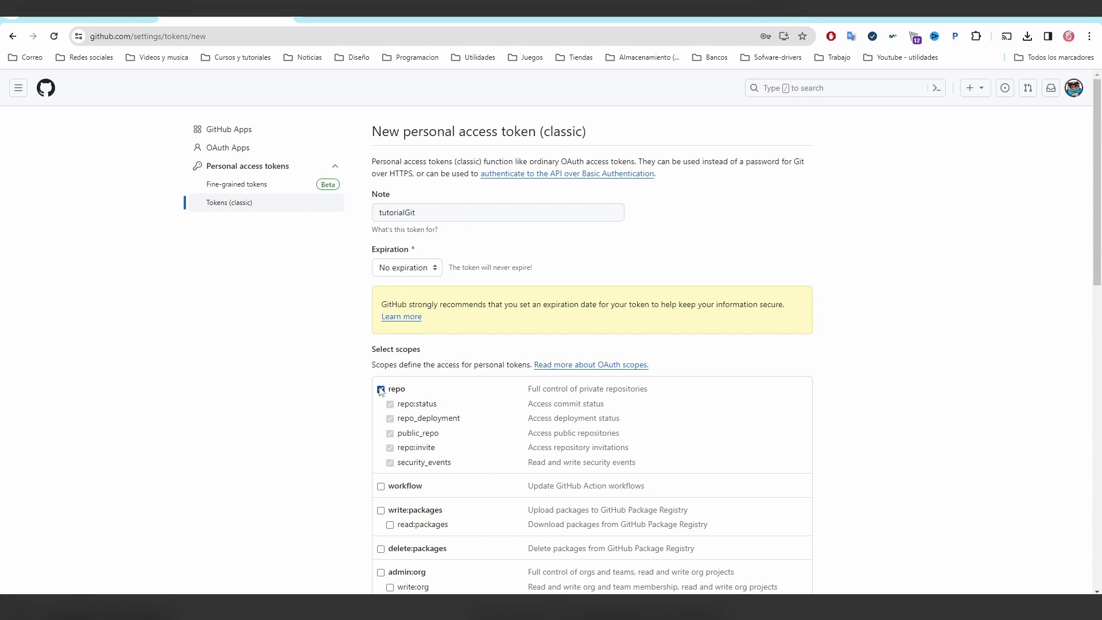
scroll(770, 364, down, 2)
scroll(731, 374, down, 7)
scroll(671, 434, down, 4)
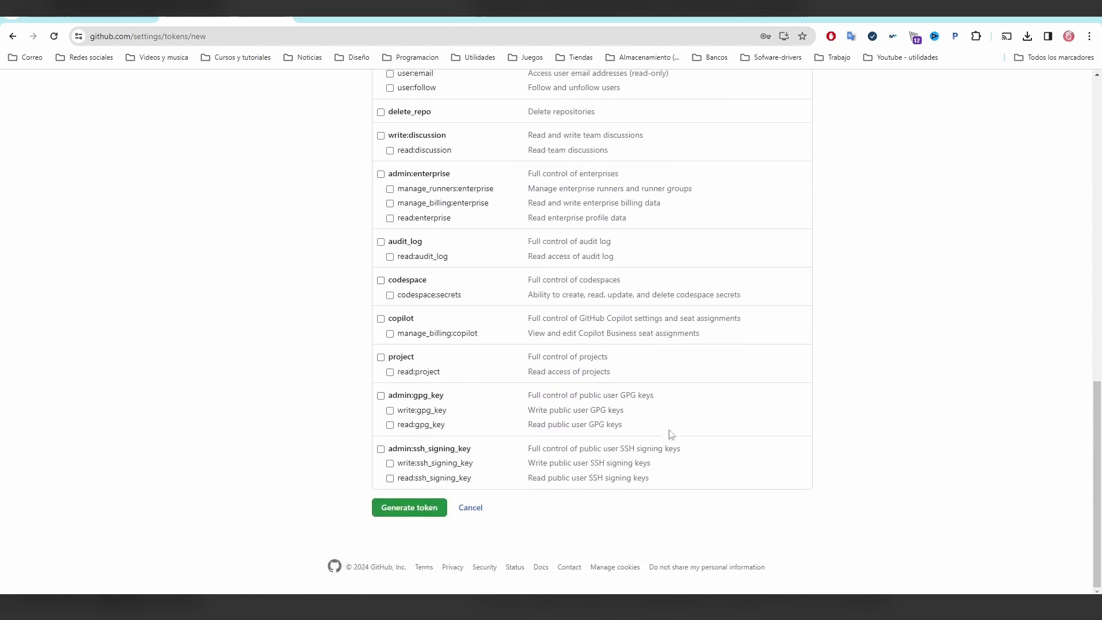
click(431, 508)
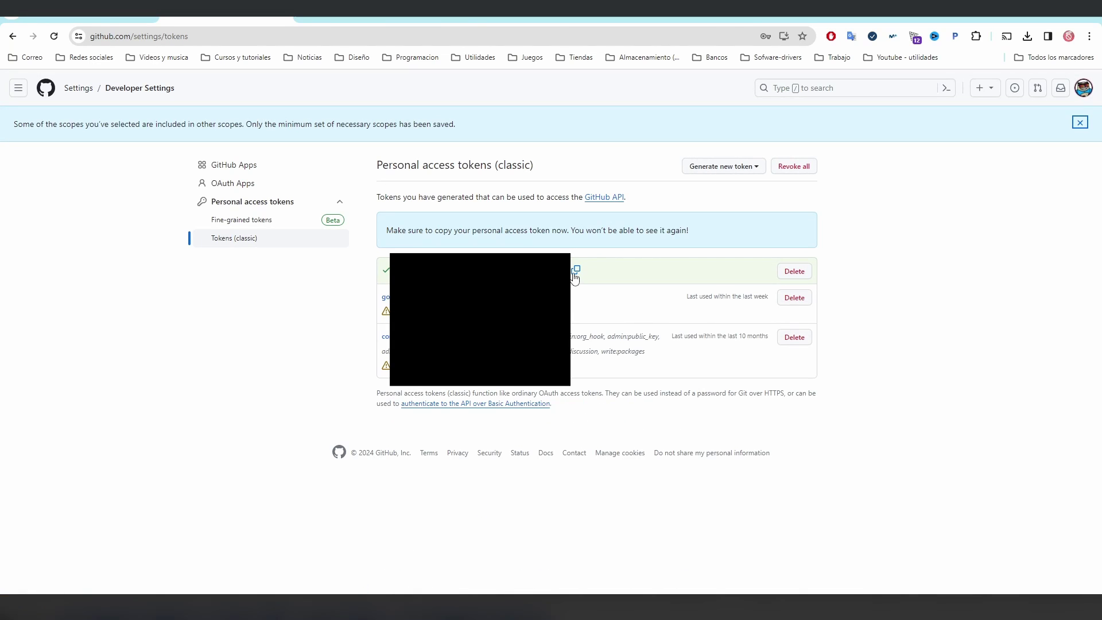
click(576, 269)
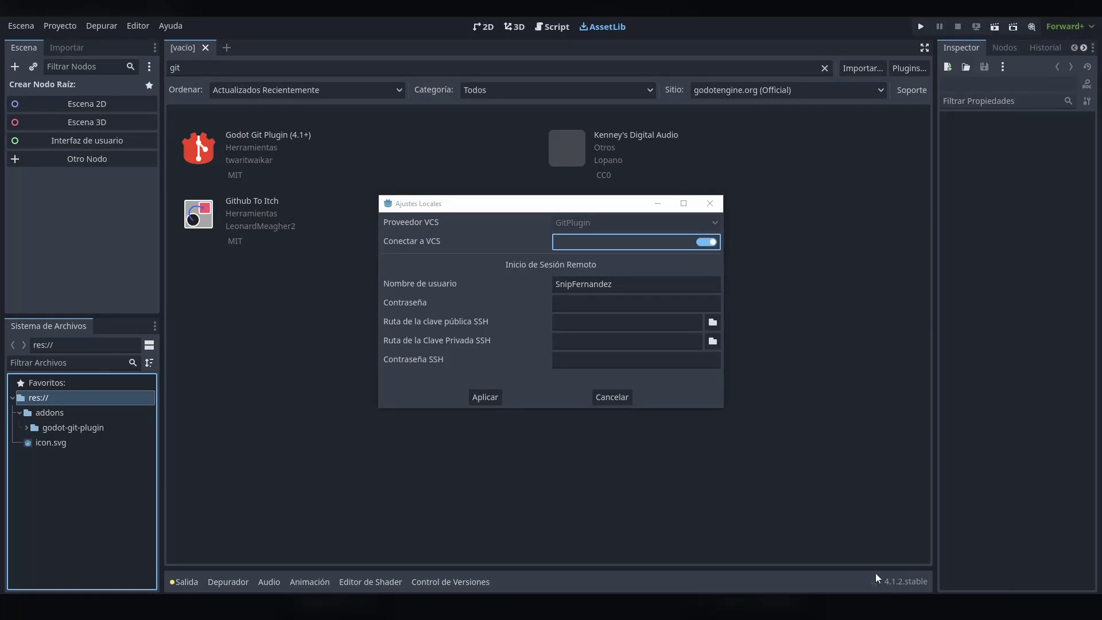
Paste the GitHub token into the Contraseña field and apply the VCS settings
click(591, 304)
key(ctrl+v)
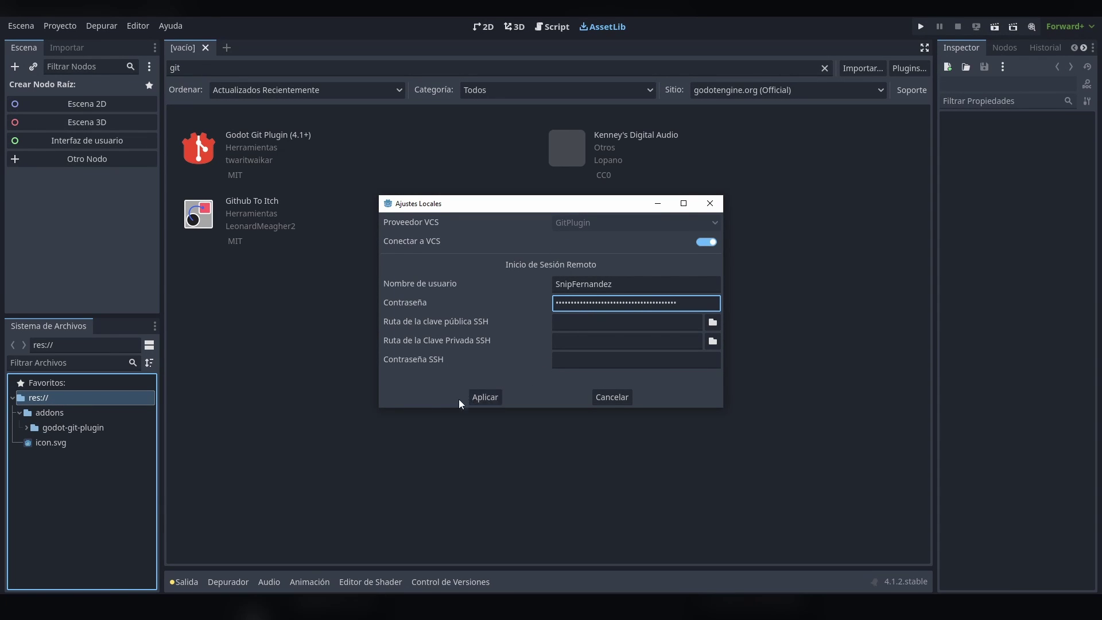
click(492, 404)
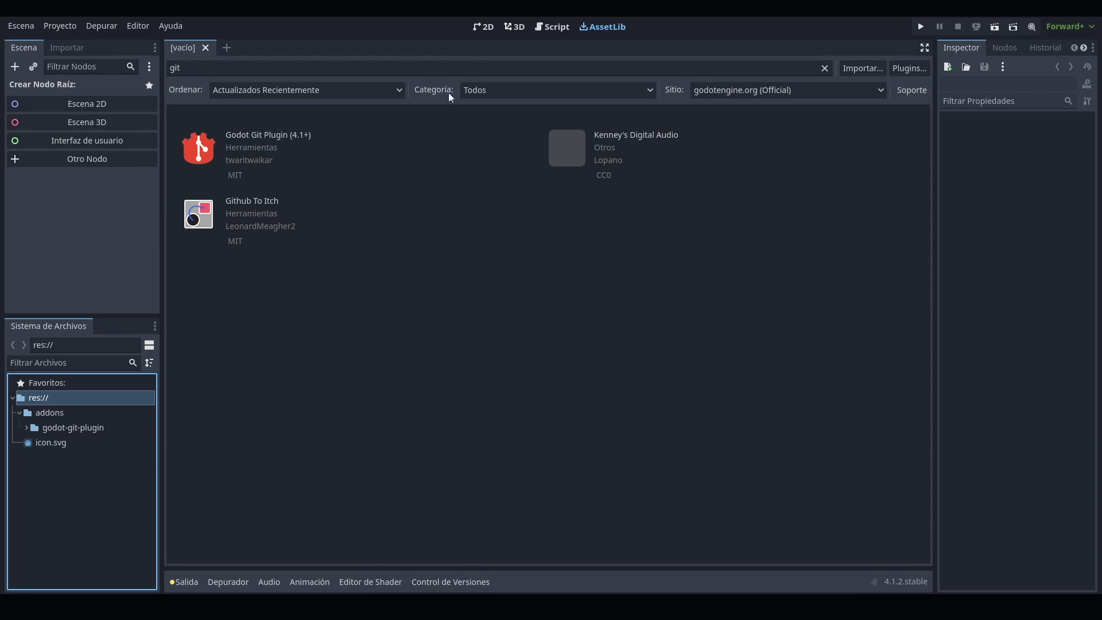
Show the Control de Versiones panel's commit tab, preview .gitattributes, and stage all 14 files
click(482, 29)
click(459, 580)
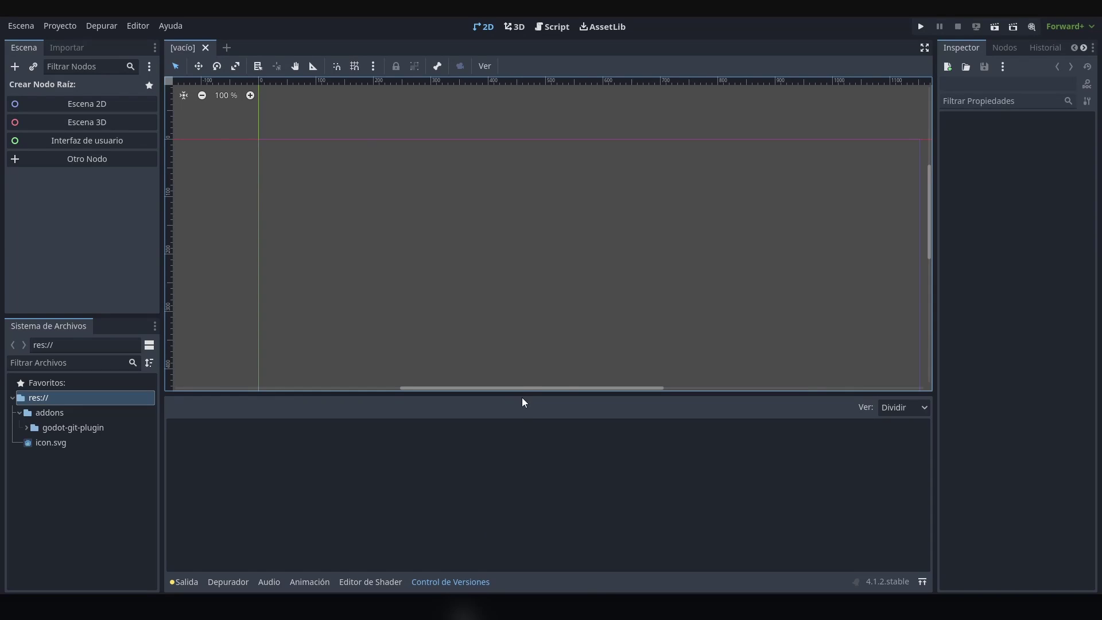
drag(522, 394, 541, 338)
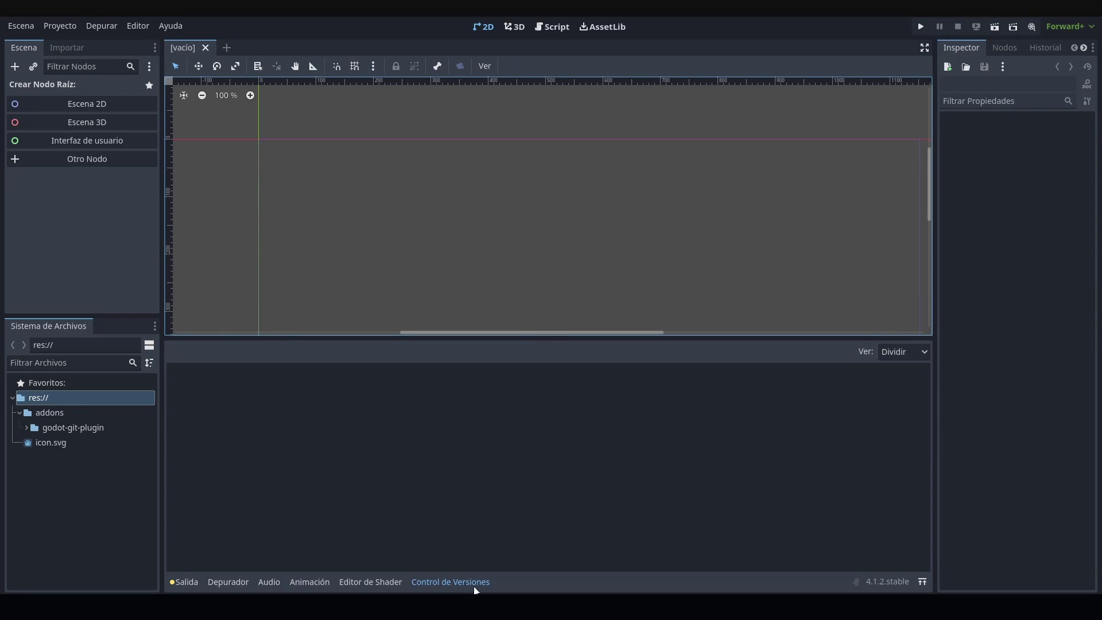
drag(934, 241, 867, 244)
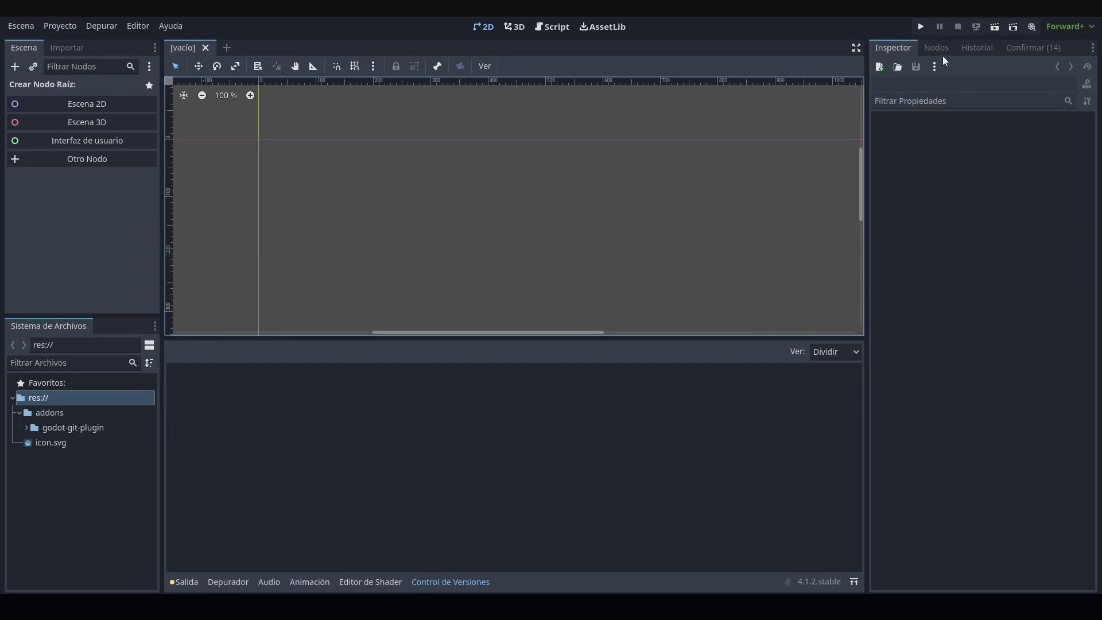
click(1018, 49)
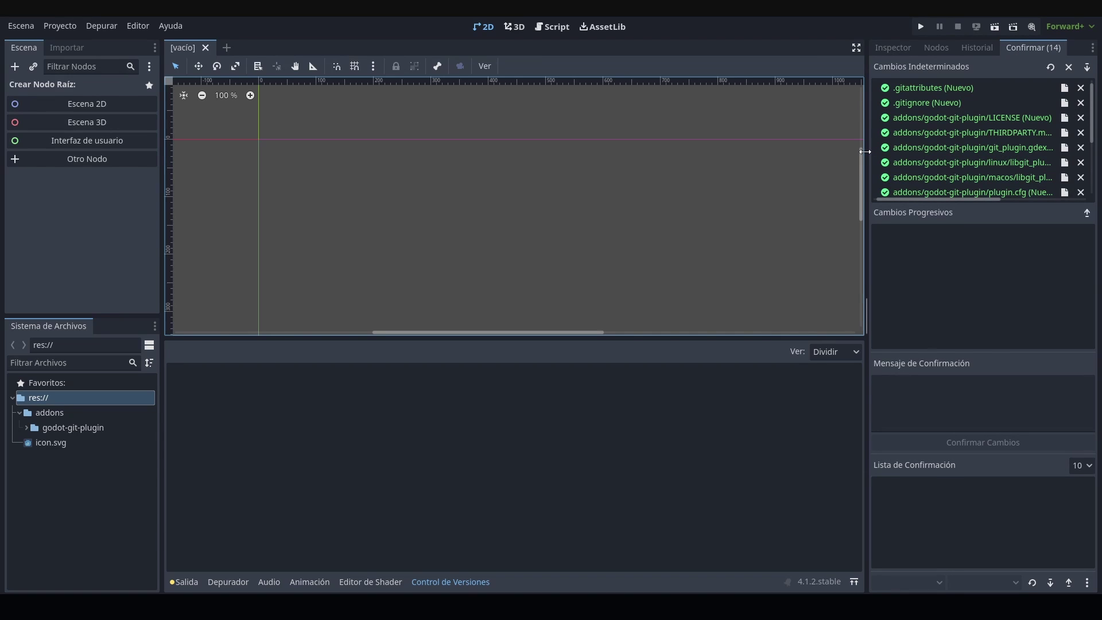
drag(868, 153, 790, 160)
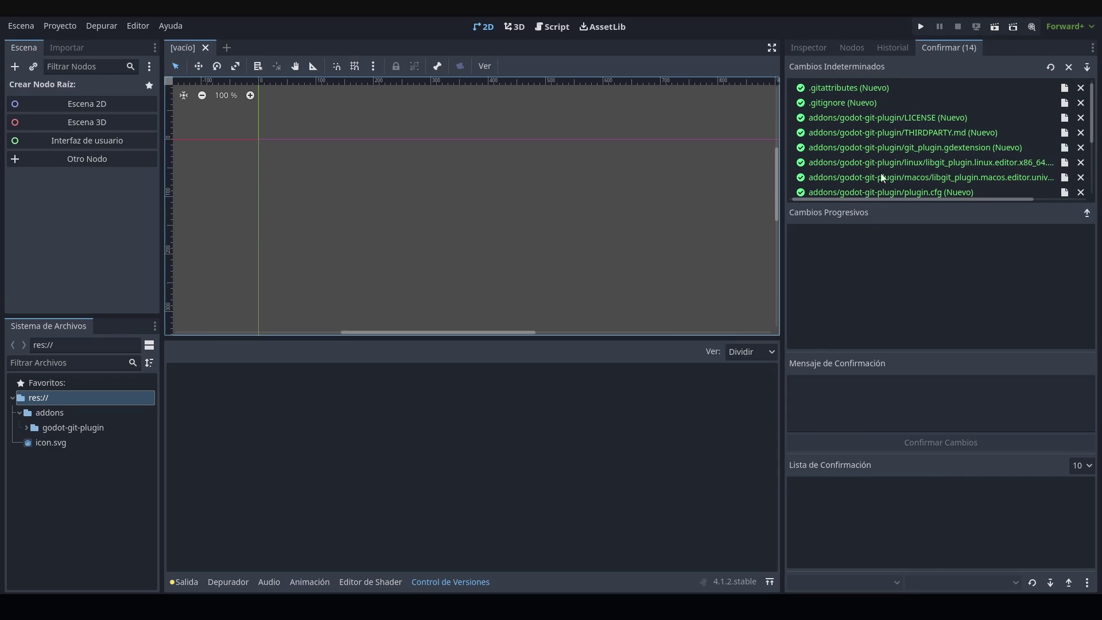
click(875, 89)
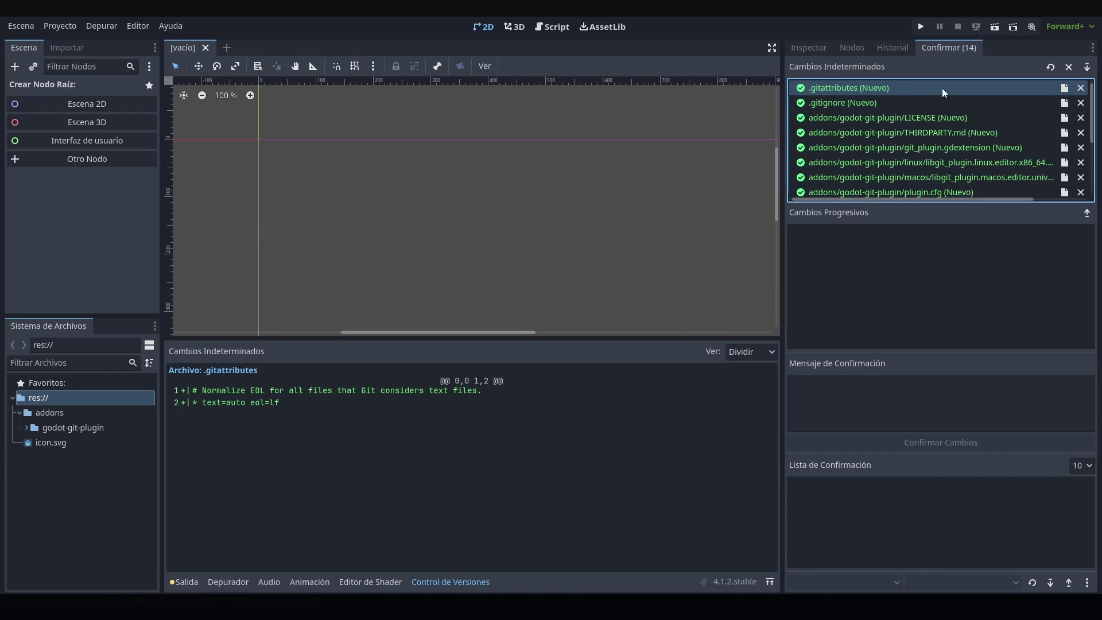
click(1088, 67)
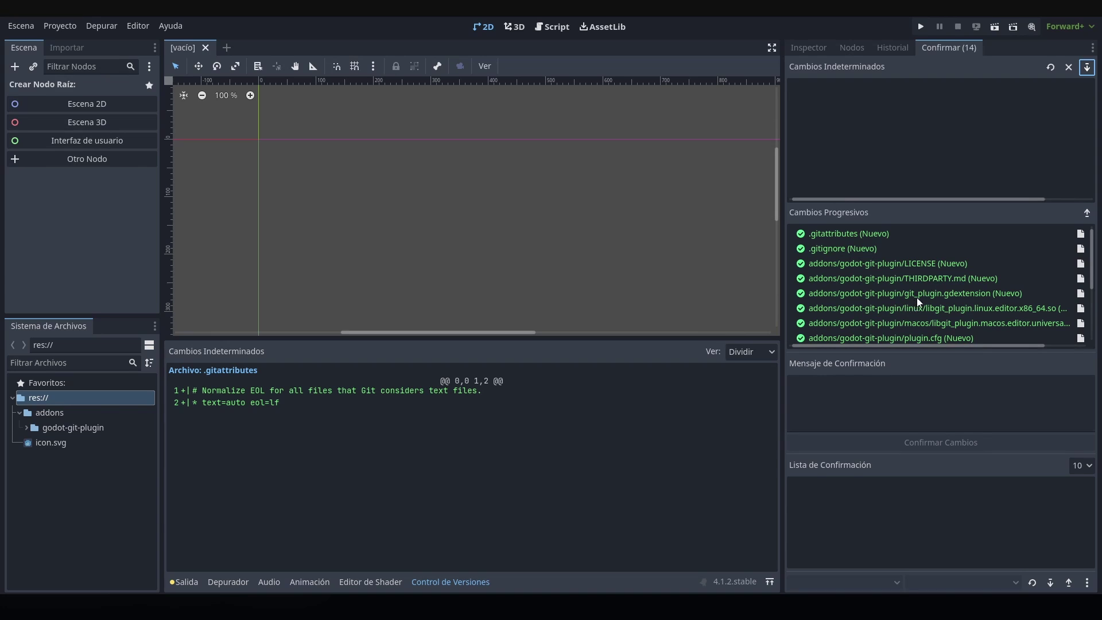
Commit the staged files with the message 'mensaje' and view that commit's diff
click(864, 395)
text(m)
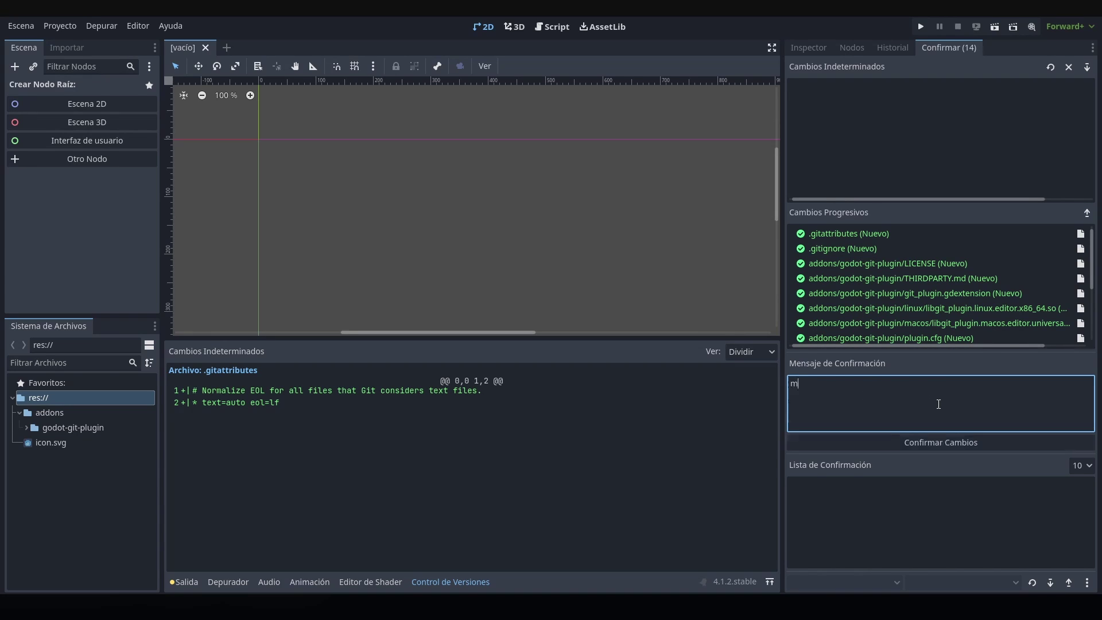
text(ensaje)
click(918, 444)
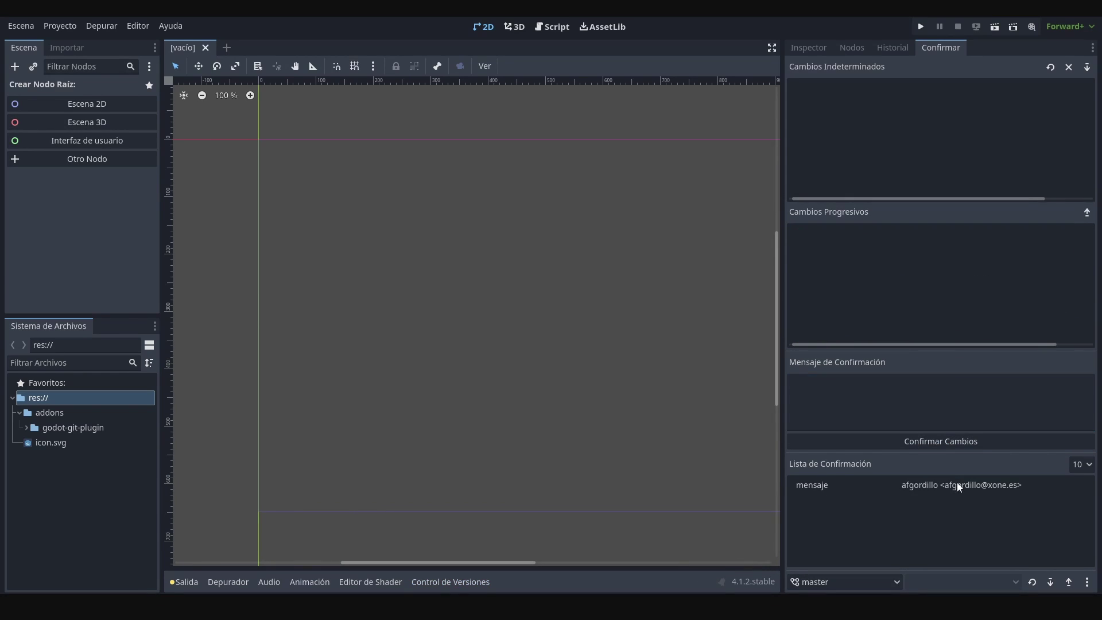
click(840, 485)
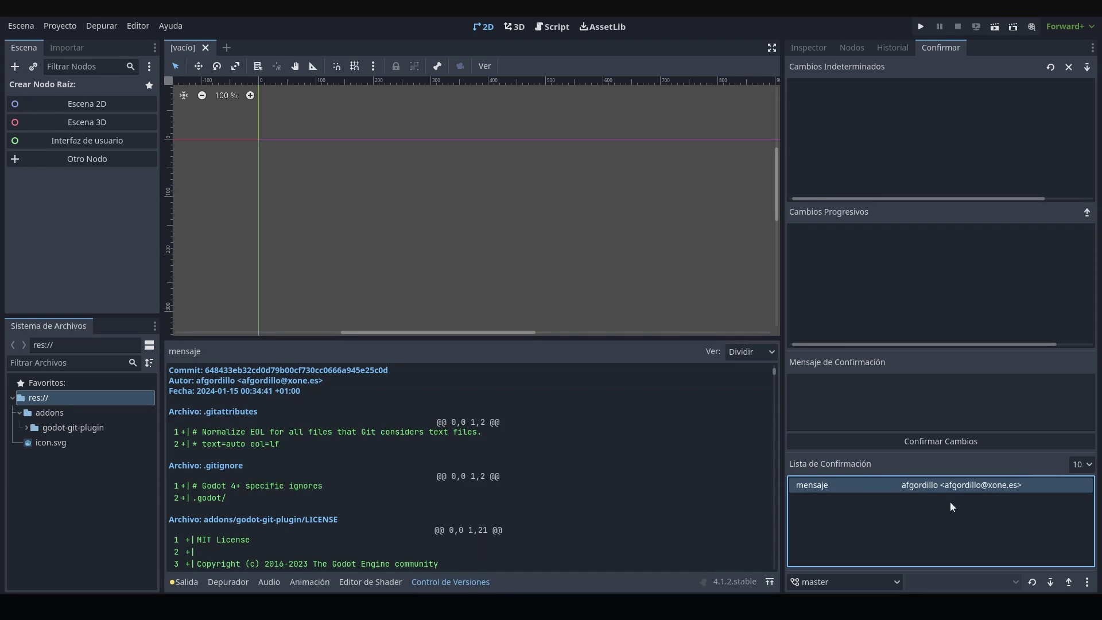
Check the branch list, stay on master, and bring up the extra Git actions
click(902, 583)
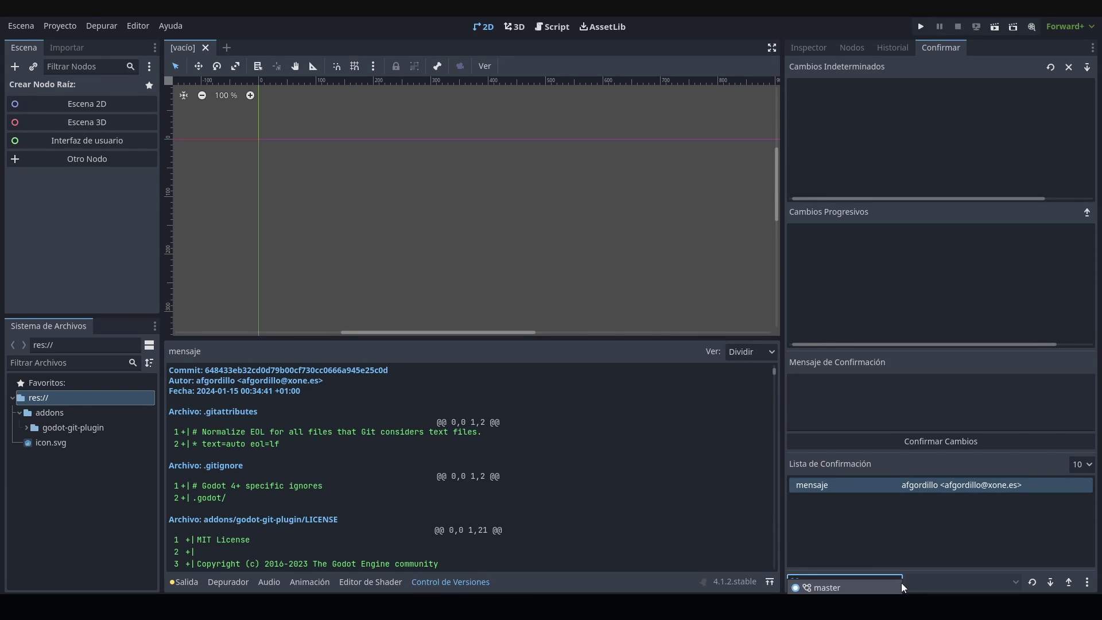
click(1015, 590)
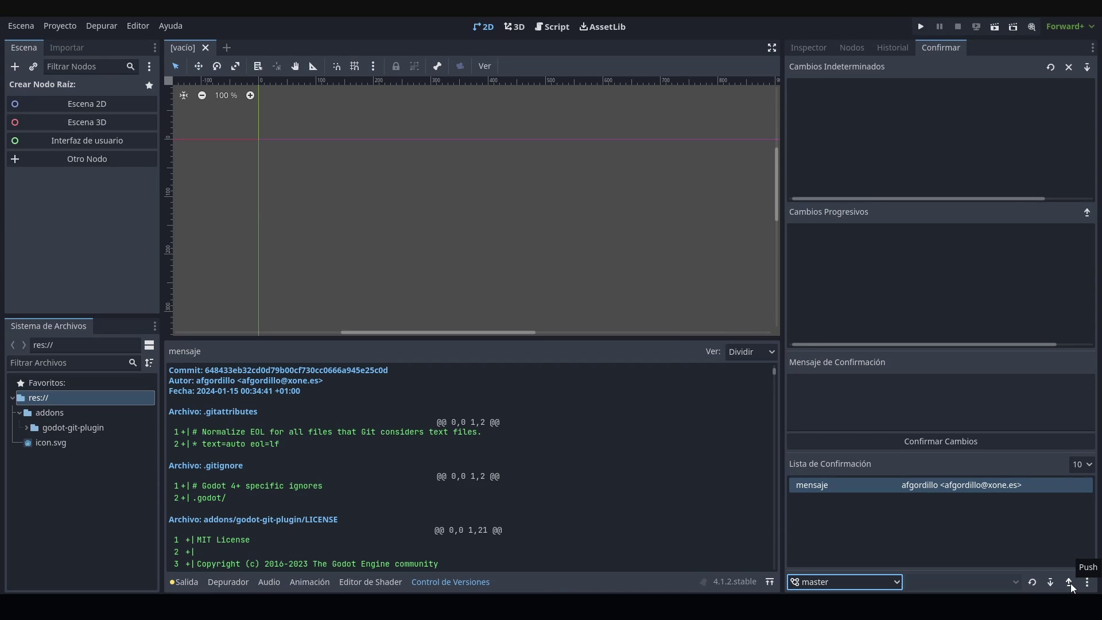
click(1088, 583)
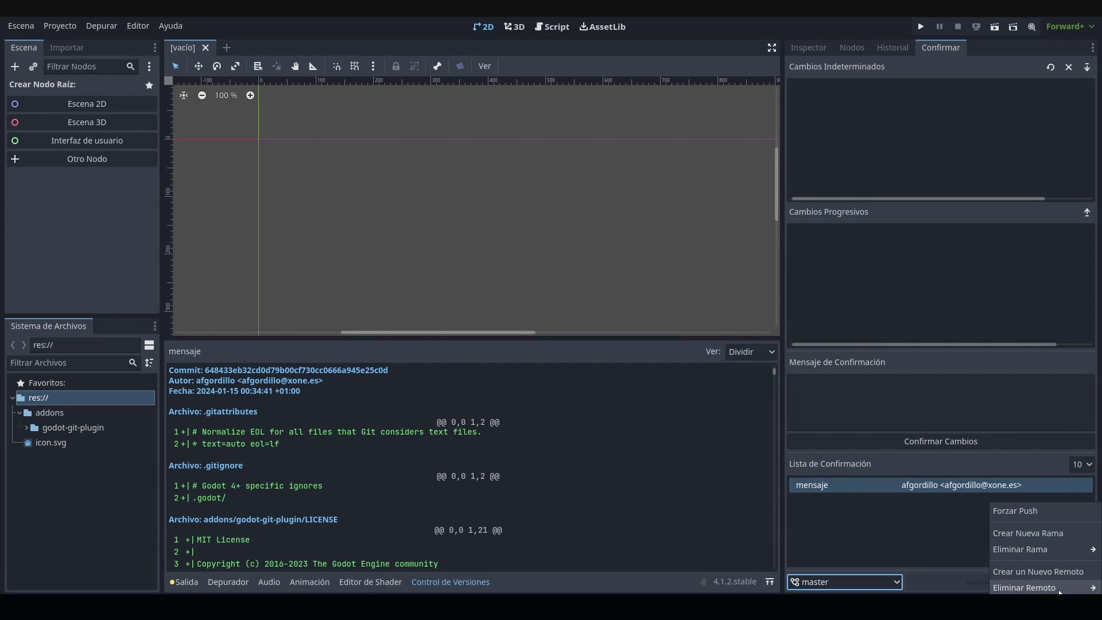
click(970, 550)
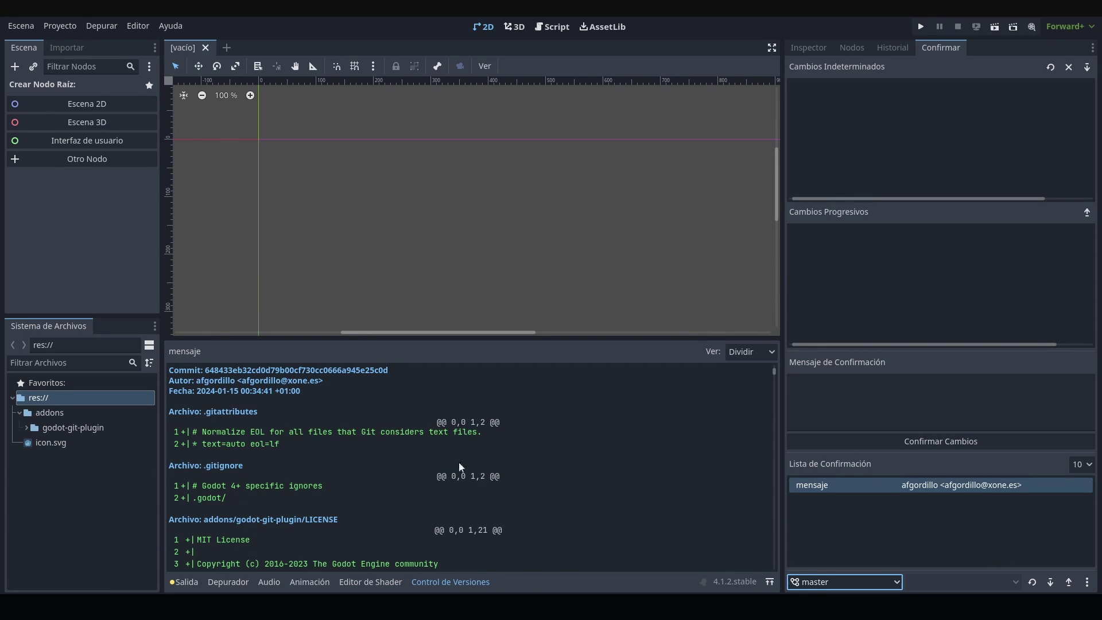
scroll(519, 515, down, 1)
scroll(540, 489, down, 2)
scroll(532, 493, up, 1)
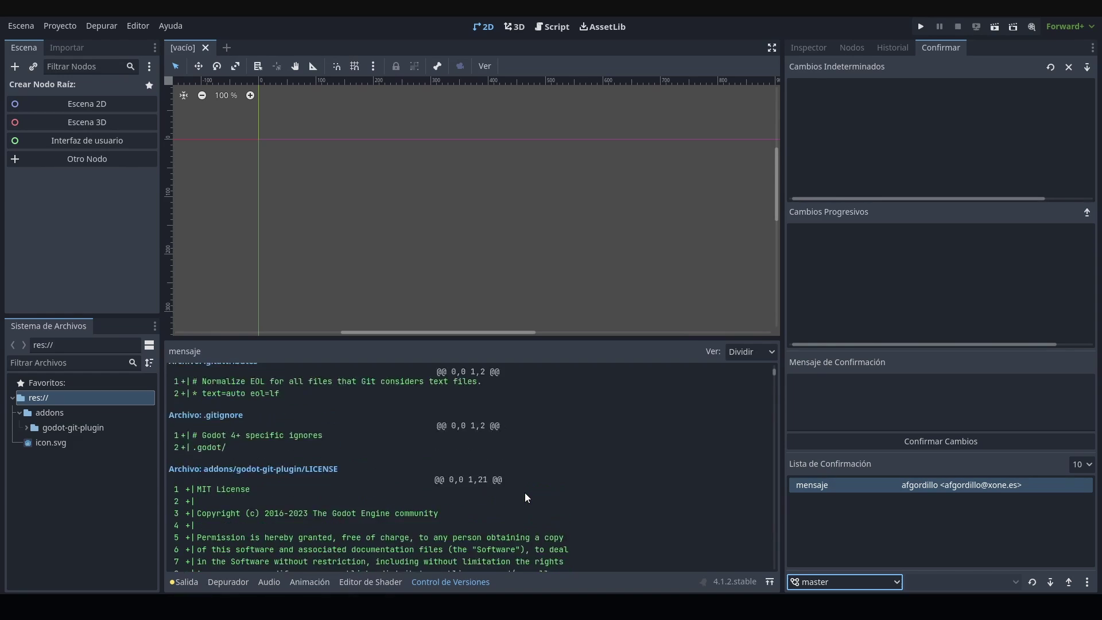
scroll(525, 492, up, 1)
scroll(523, 505, down, 3)
scroll(522, 505, up, 2)
scroll(522, 508, down, 1)
click(981, 485)
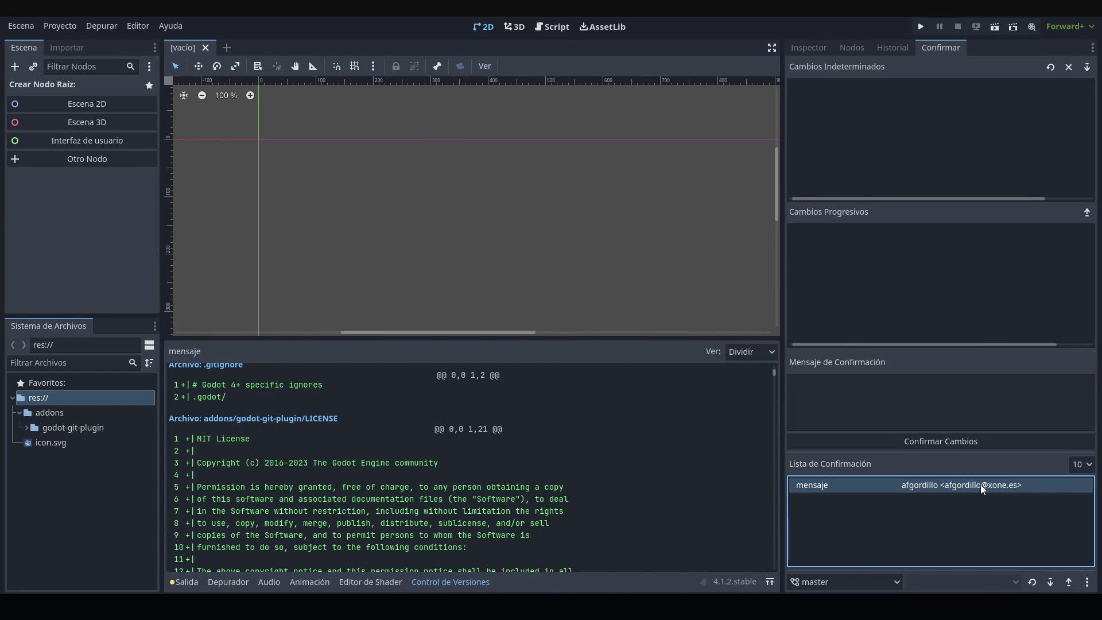
scroll(419, 448, down, 3)
scroll(425, 449, down, 2)
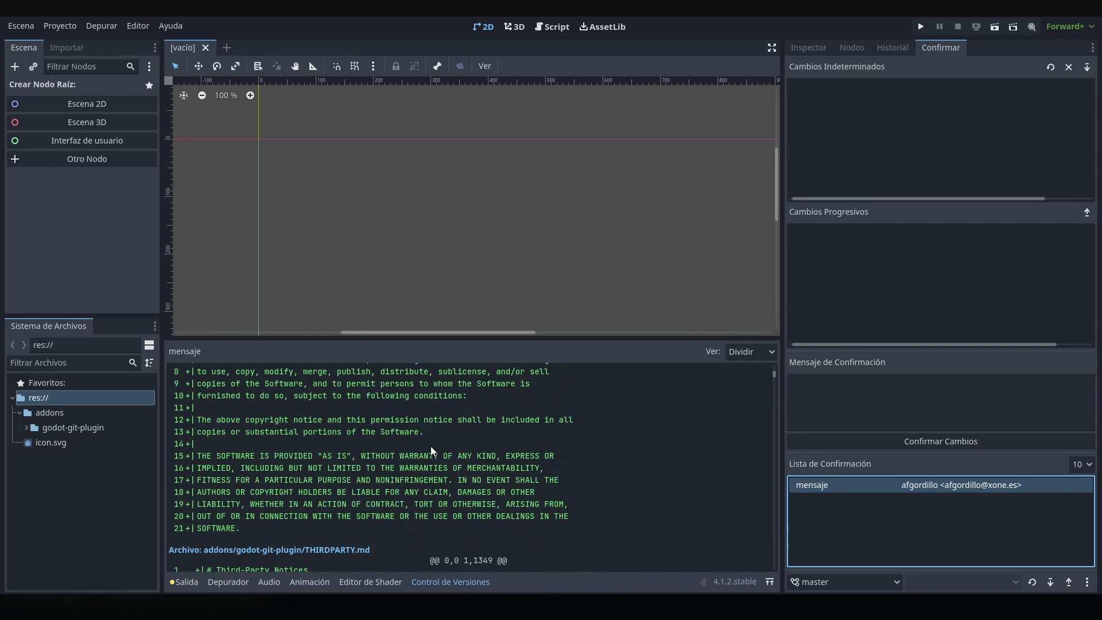
scroll(431, 451, down, 2)
scroll(430, 457, down, 2)
scroll(429, 461, down, 1)
scroll(431, 464, up, 3)
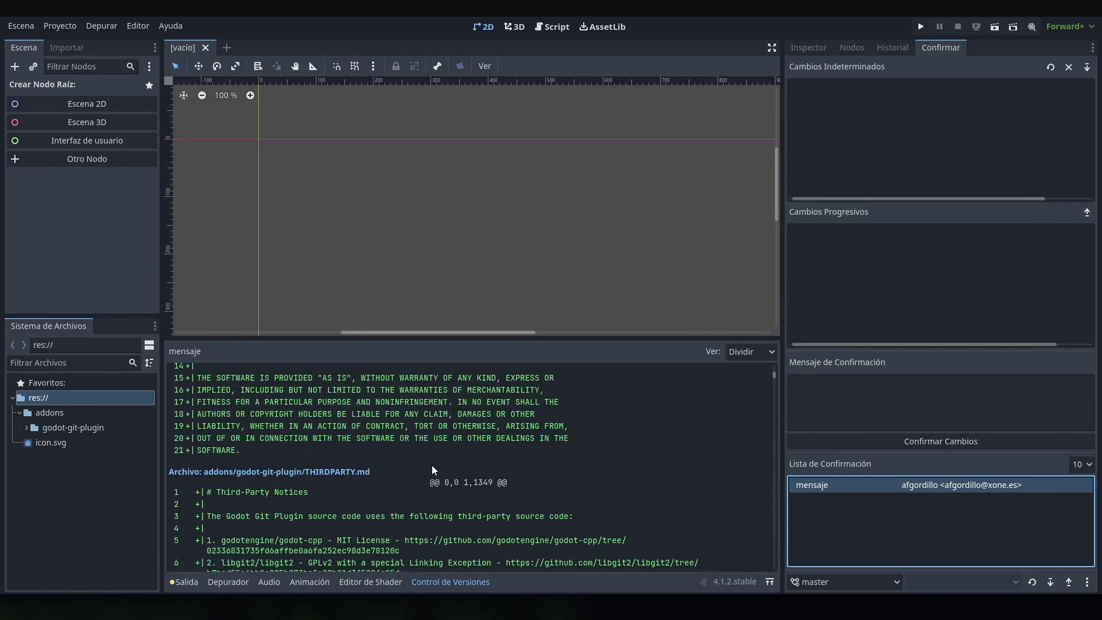
scroll(432, 465, up, 1)
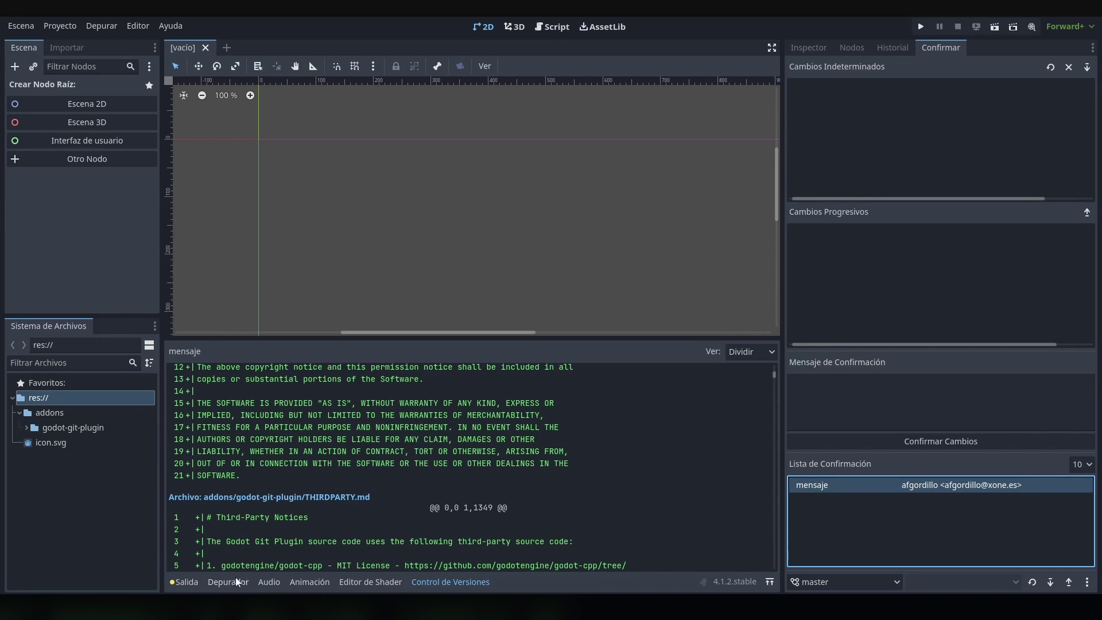
Switch to GitHub in the browser and start a new repository
mouse_move(180, 608)
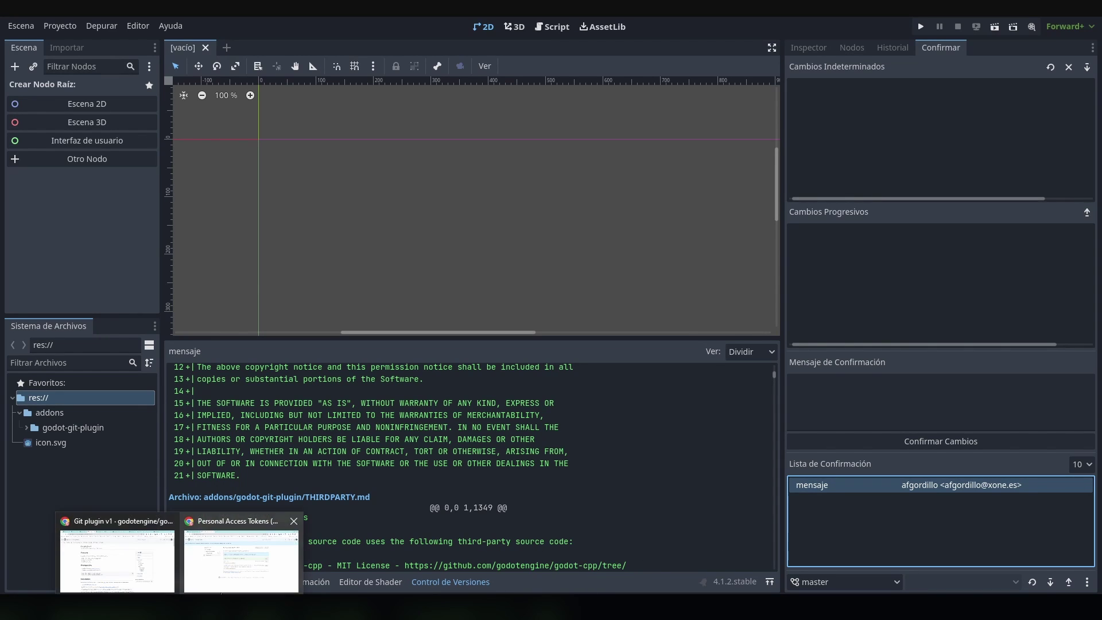
click(216, 560)
click(991, 89)
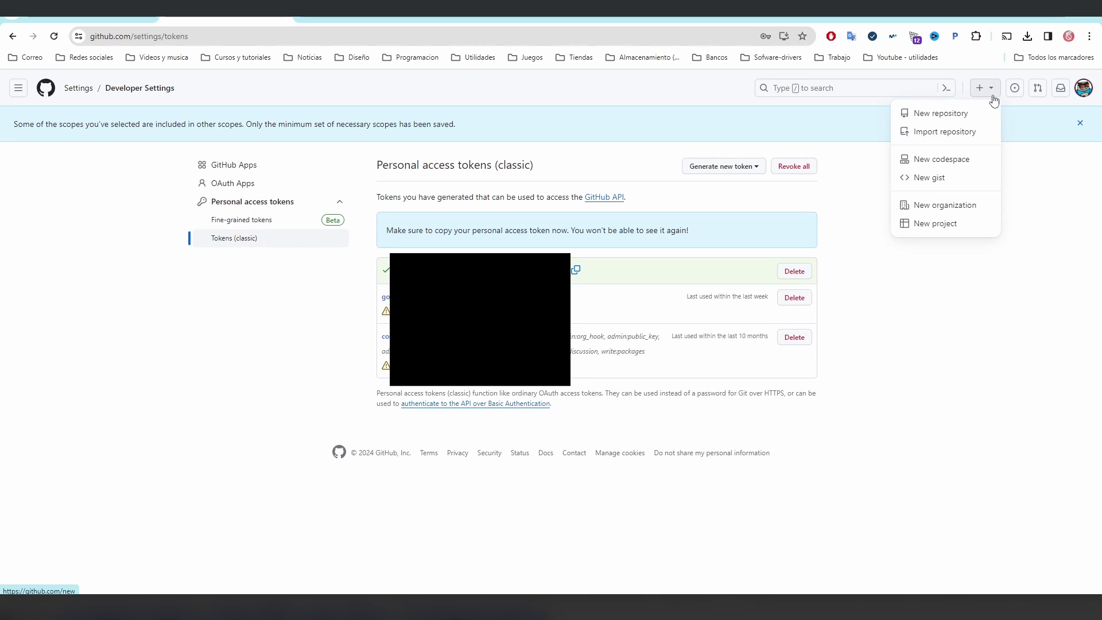
click(963, 114)
Create the private repository tutorialGit and copy its HTTPS address
click(477, 233)
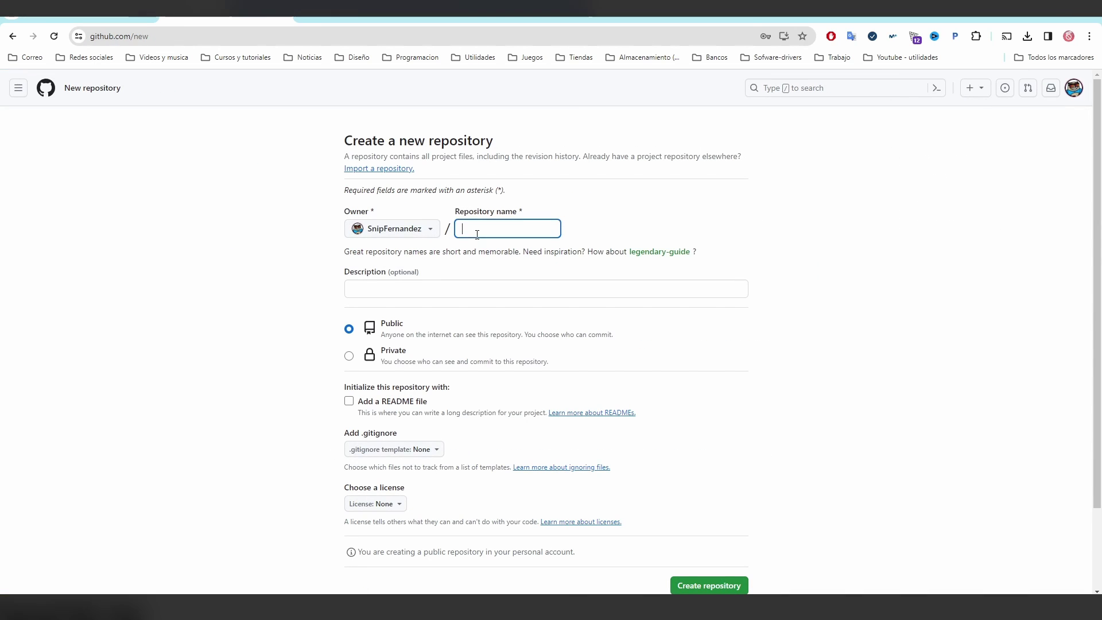
text(tutorial)
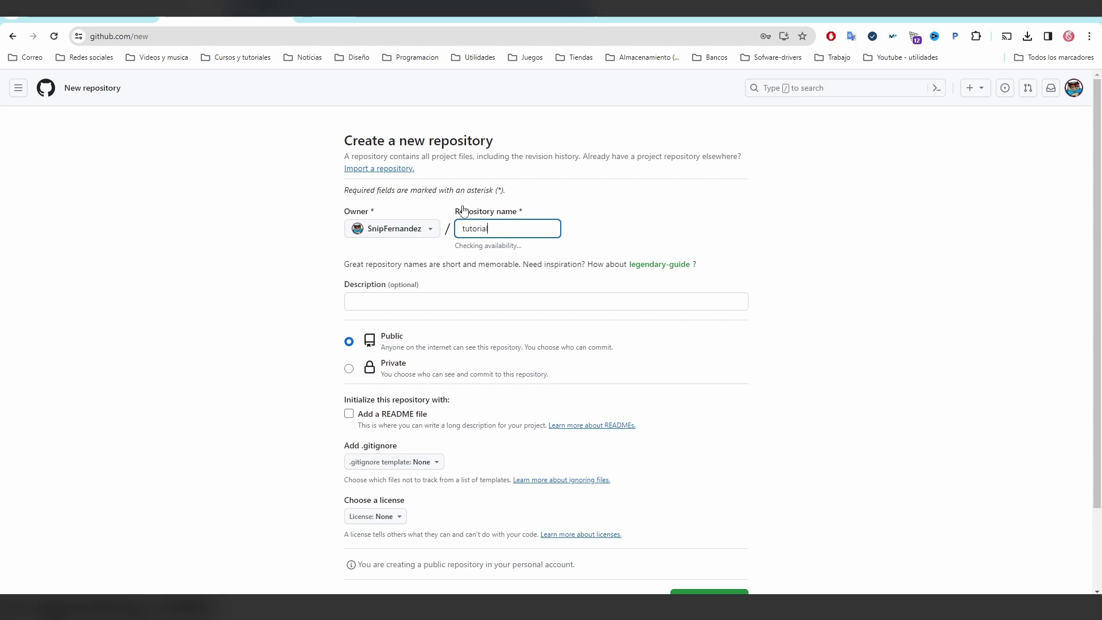
text(Git)
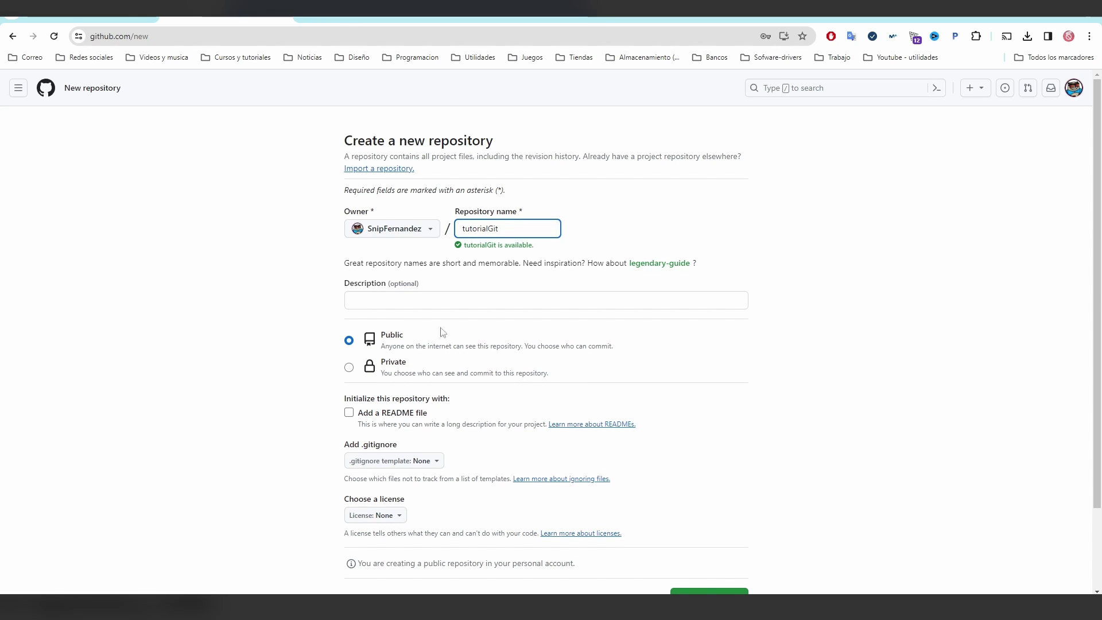
click(349, 367)
scroll(668, 528, down, 2)
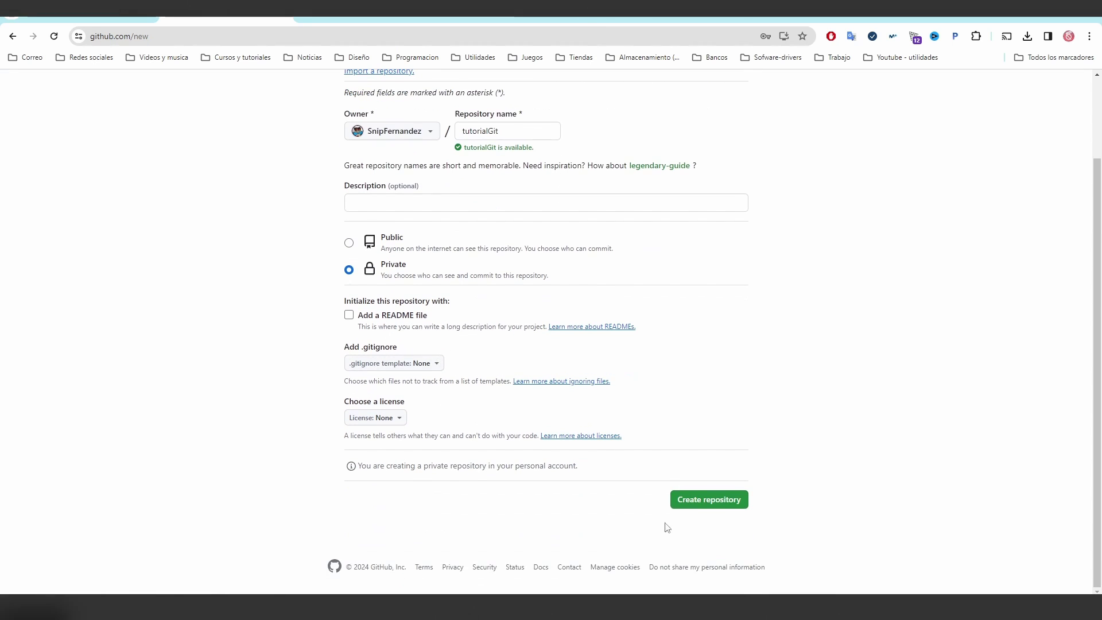
click(717, 500)
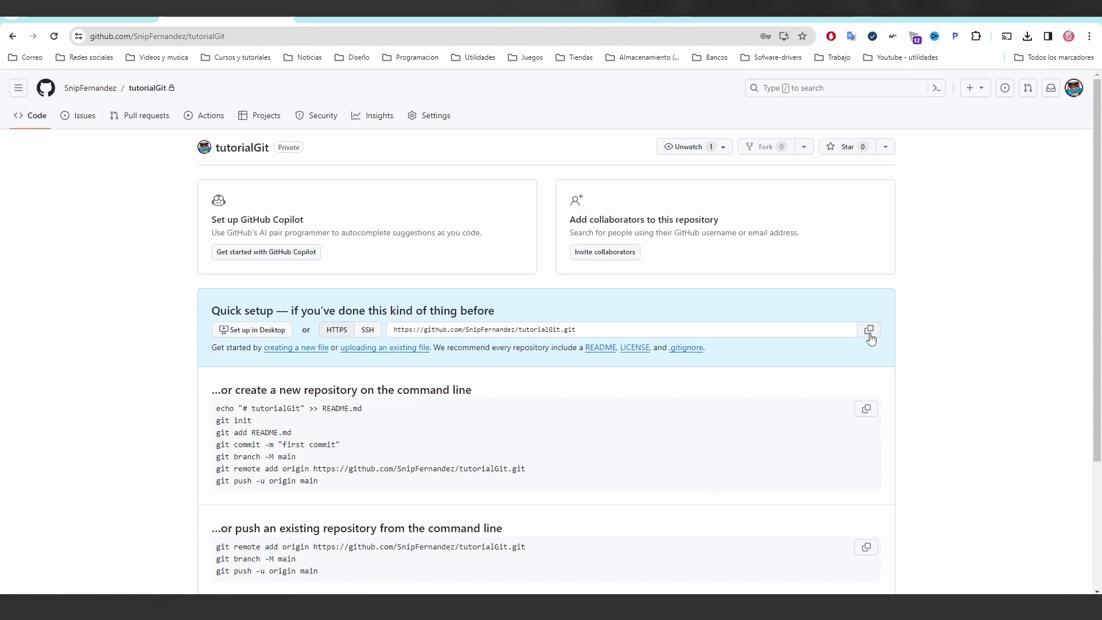
click(870, 333)
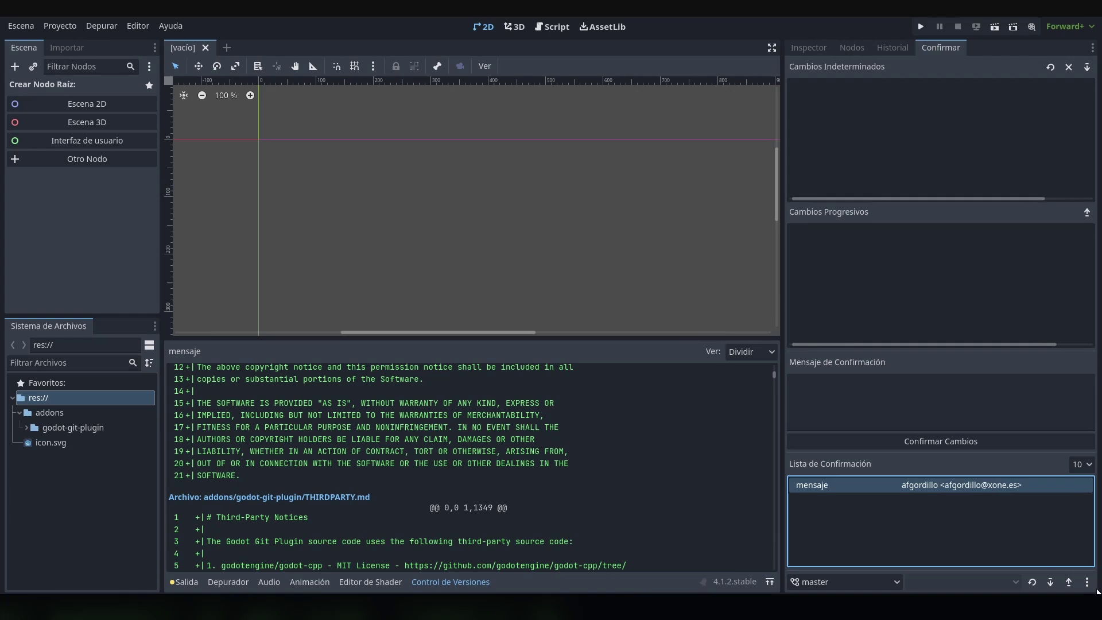
Add remote 'origin' with the copied tutorialGit URL, check the output log, and push
click(1094, 587)
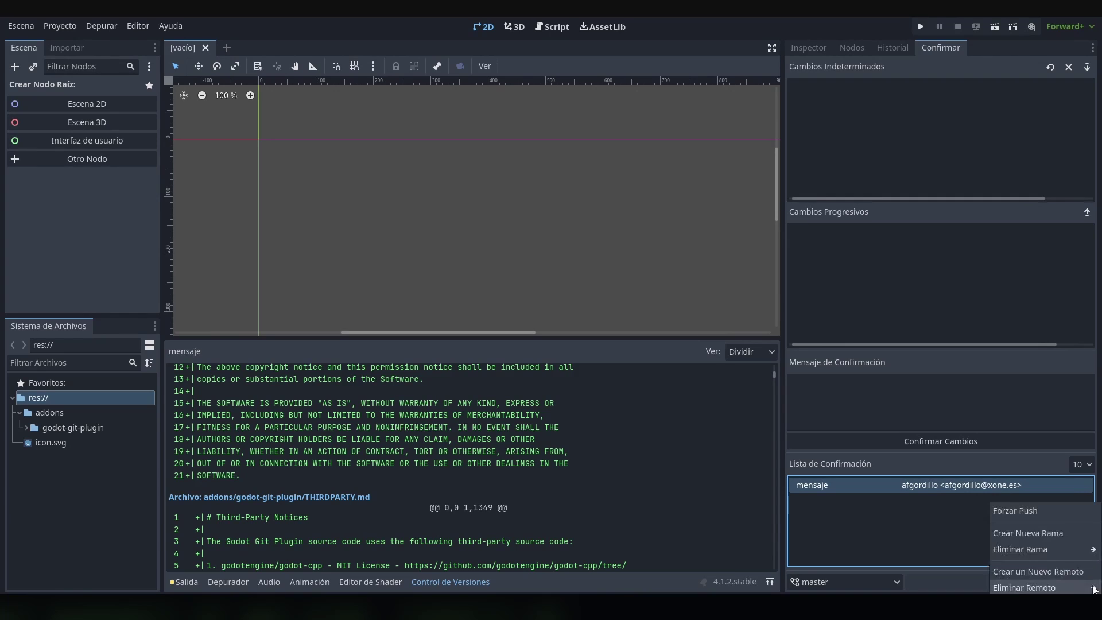
click(1082, 572)
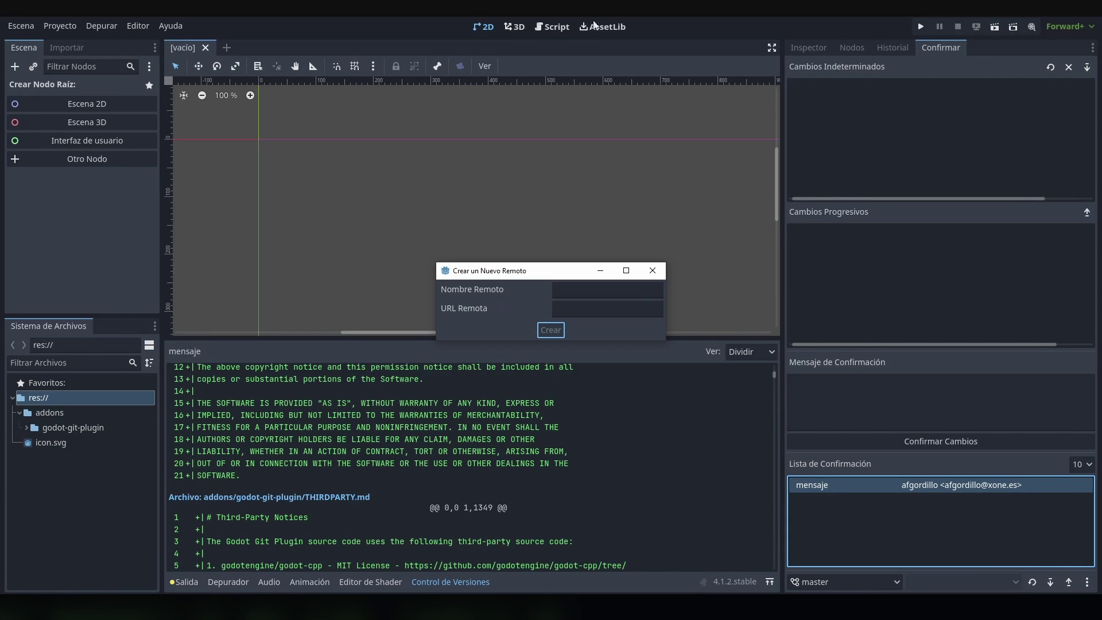
click(613, 289)
text(ori)
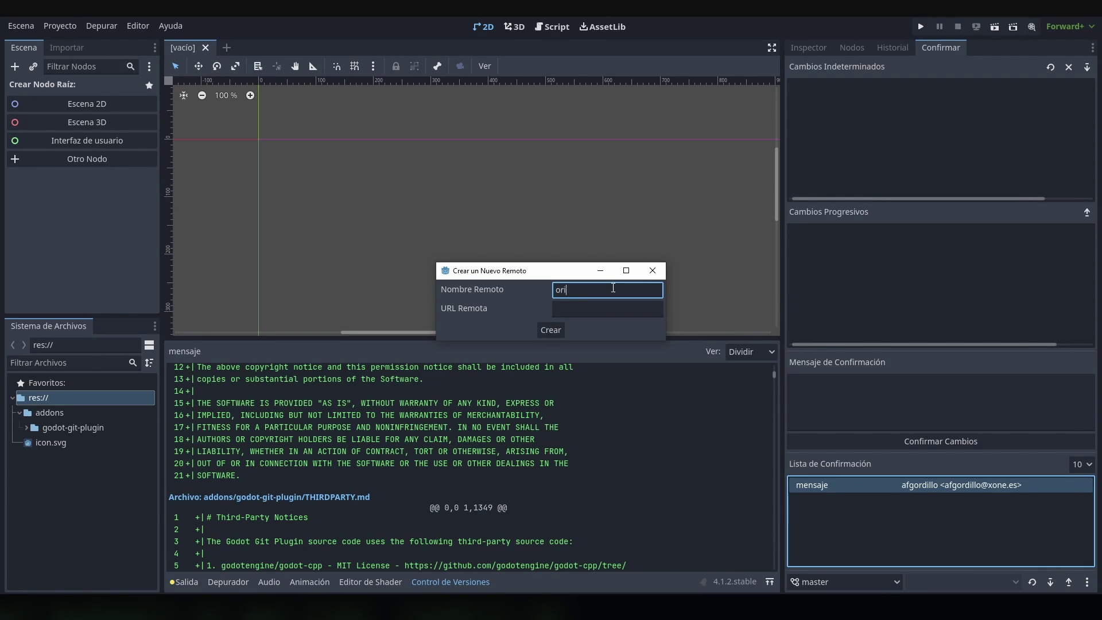
text(gin)
key(Tab)
key(ctrl+v)
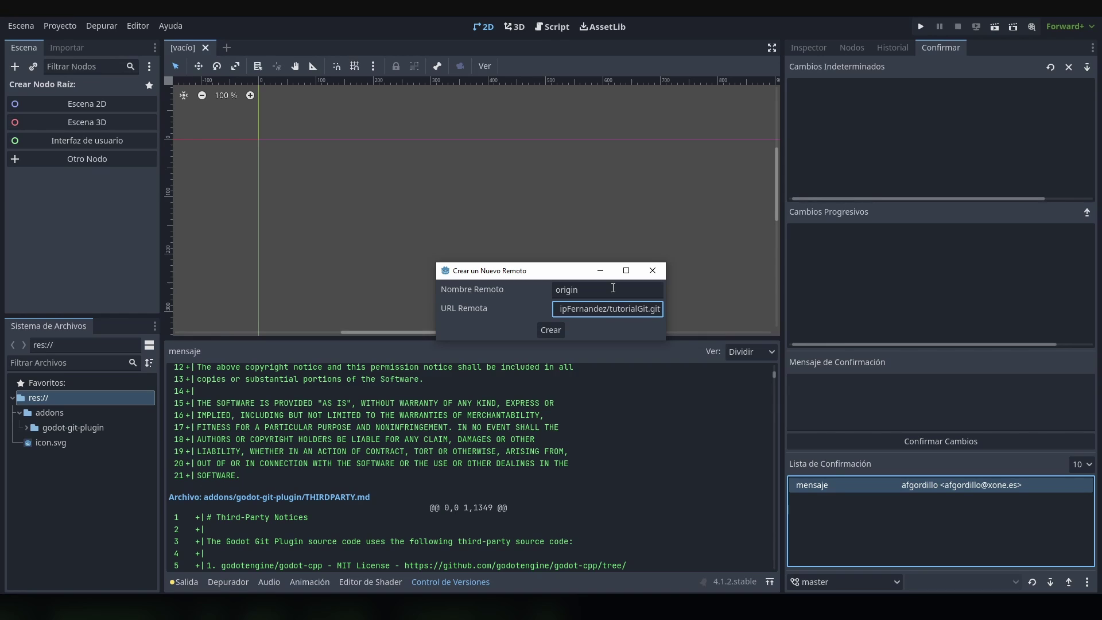
click(562, 336)
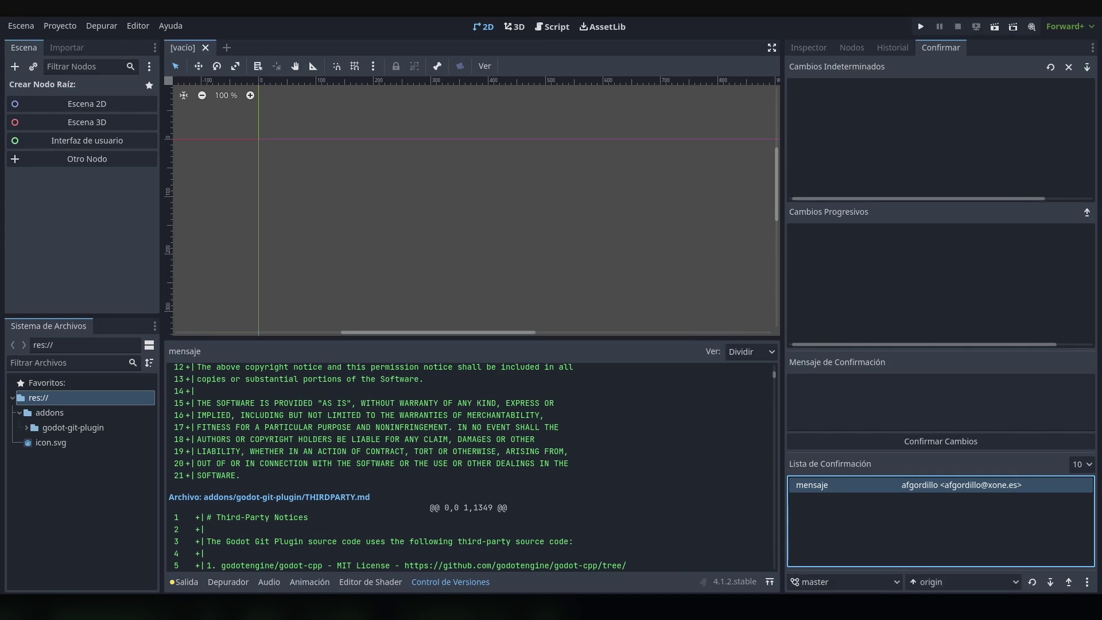
click(188, 582)
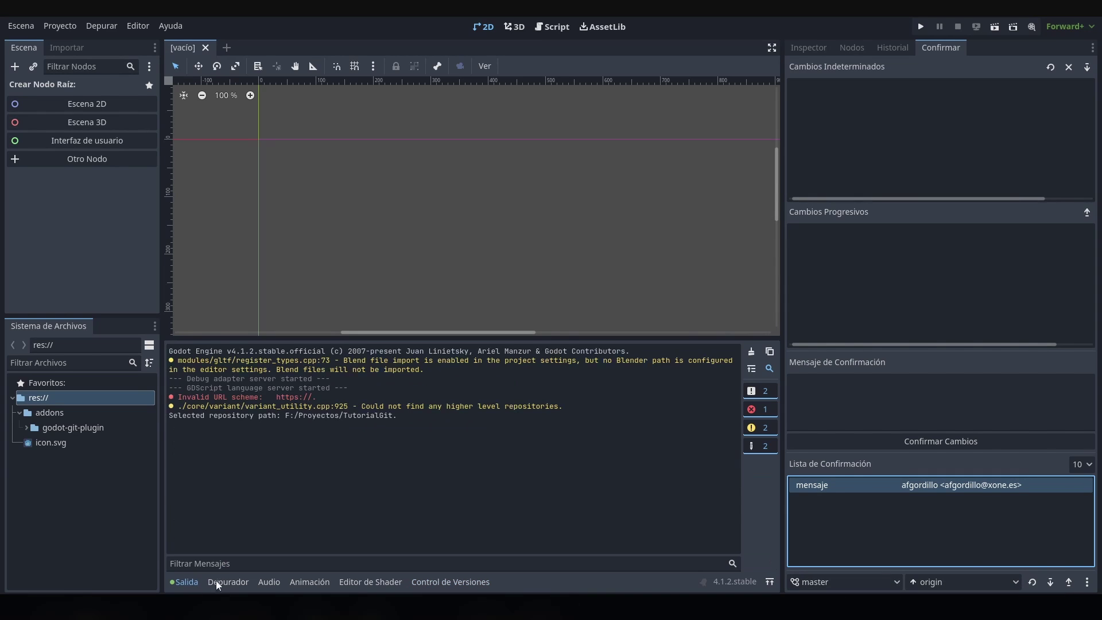
click(1070, 582)
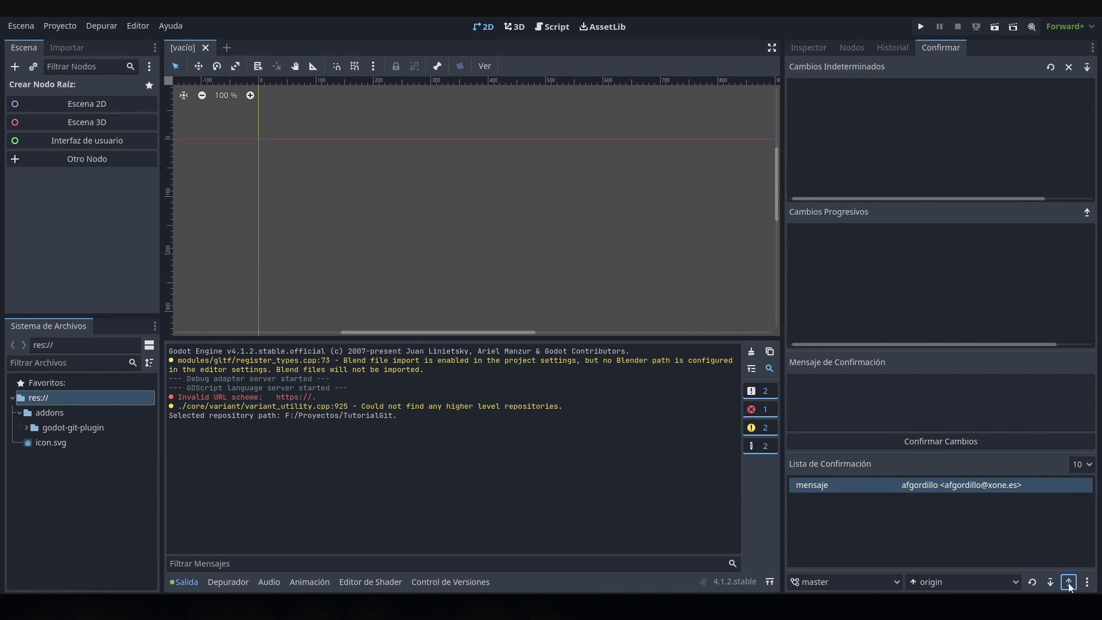